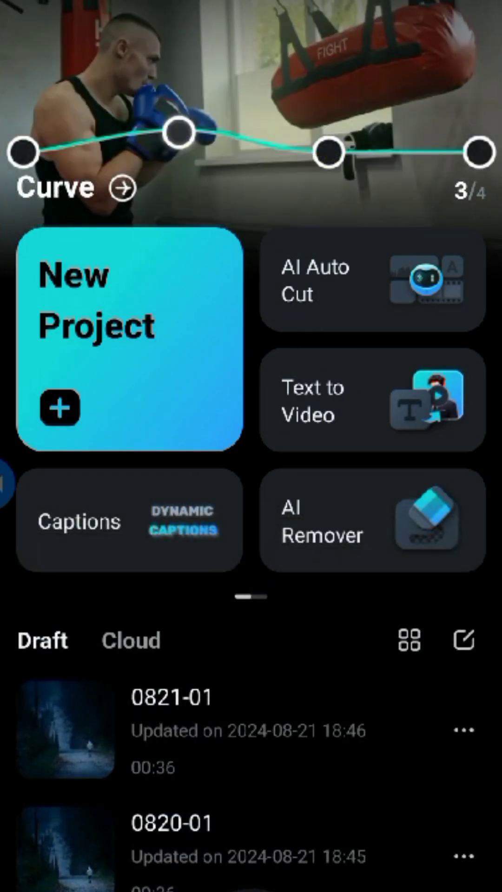
- Preview the 0821-01 draft, scrubbing back to the CINEMATIC title and the clip start
click(186, 729)
click(251, 404)
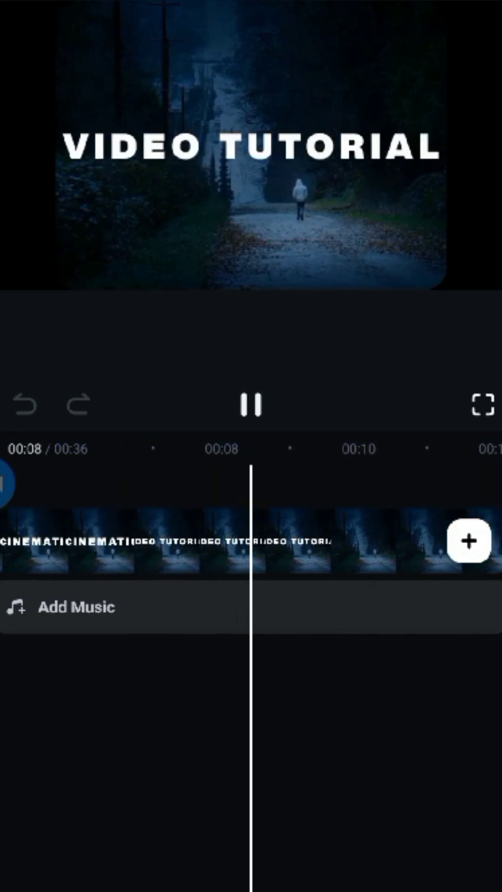
drag(116, 541, 460, 542)
drag(186, 541, 344, 541)
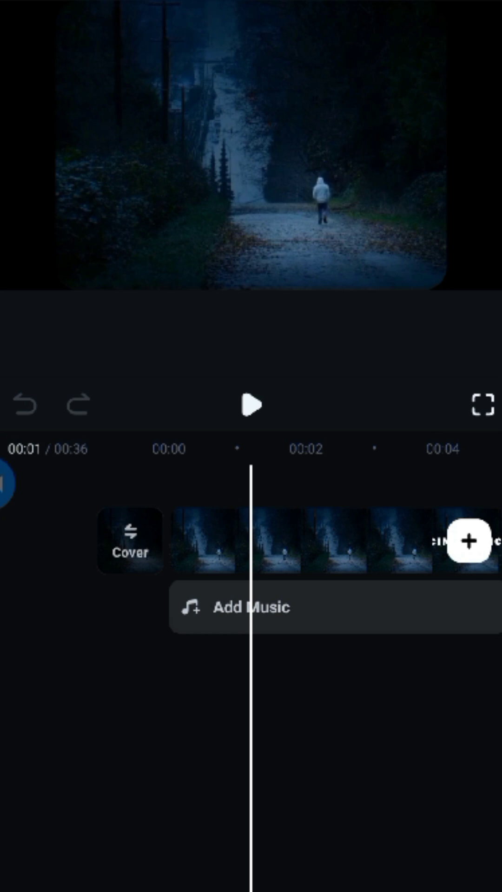
key(Escape)
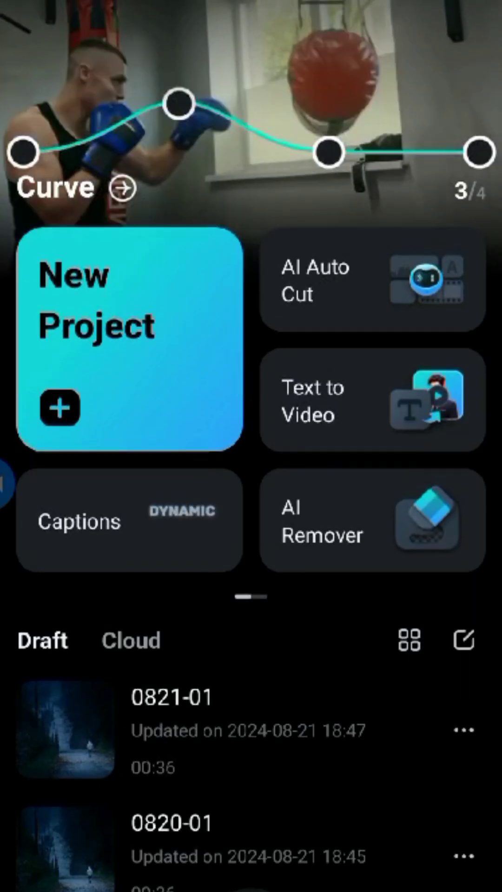
- Start a new project and import only the forest-path walking clip
click(130, 339)
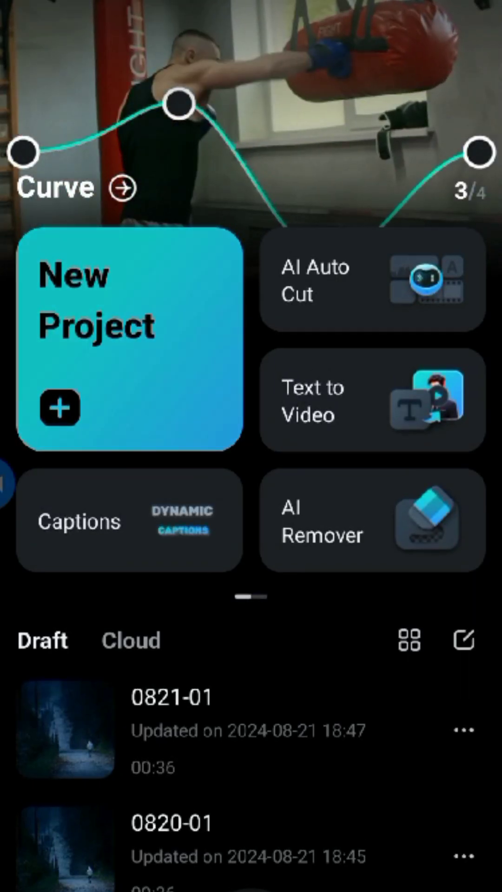
scroll(251, 446, down, 5)
scroll(251, 445, down, 10)
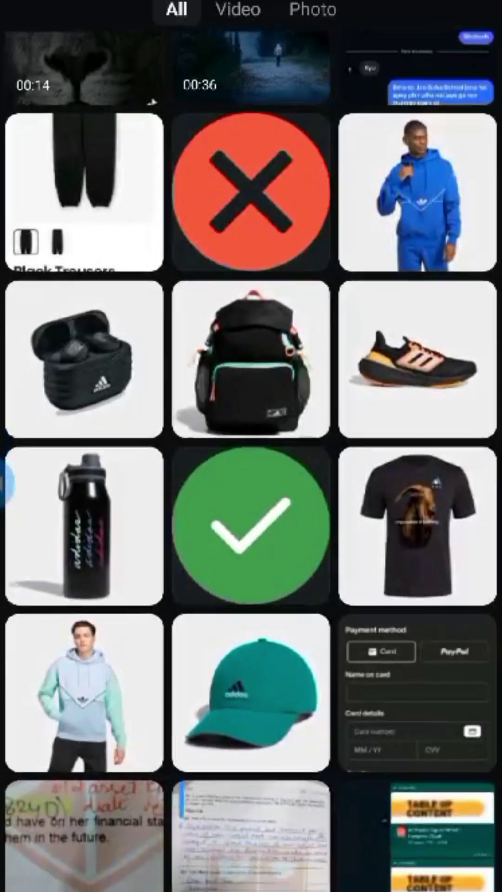
scroll(251, 446, down, 5)
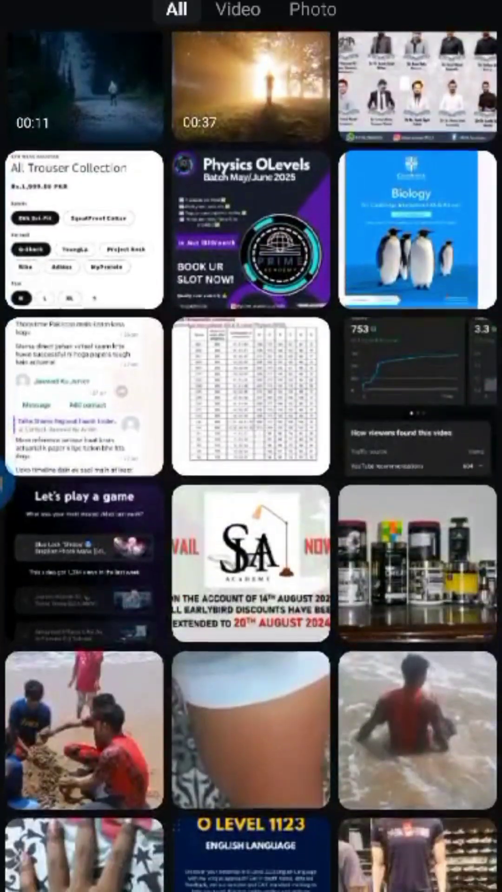
scroll(251, 446, up, 3)
click(84, 268)
click(436, 825)
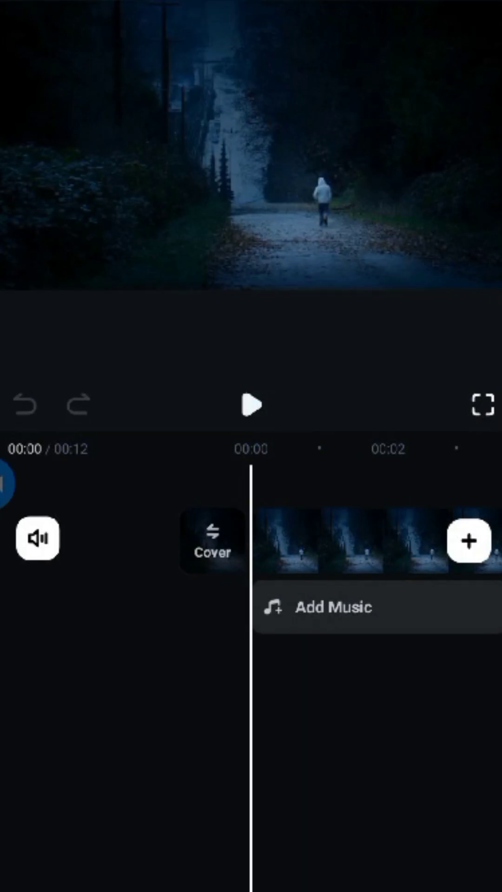
click(251, 404)
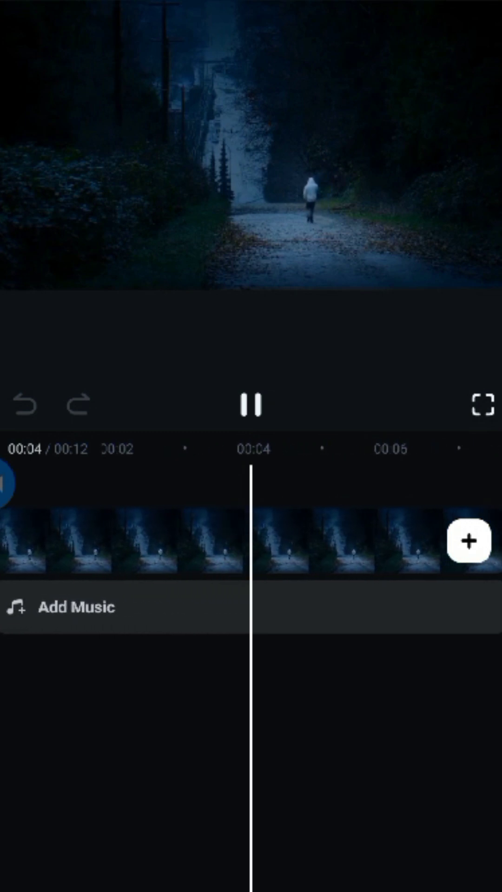
click(251, 404)
drag(186, 539, 453, 539)
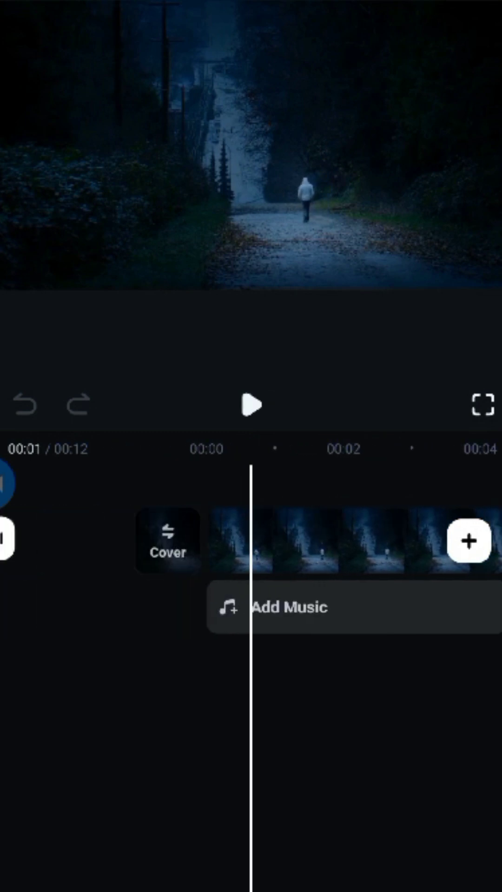
click(353, 541)
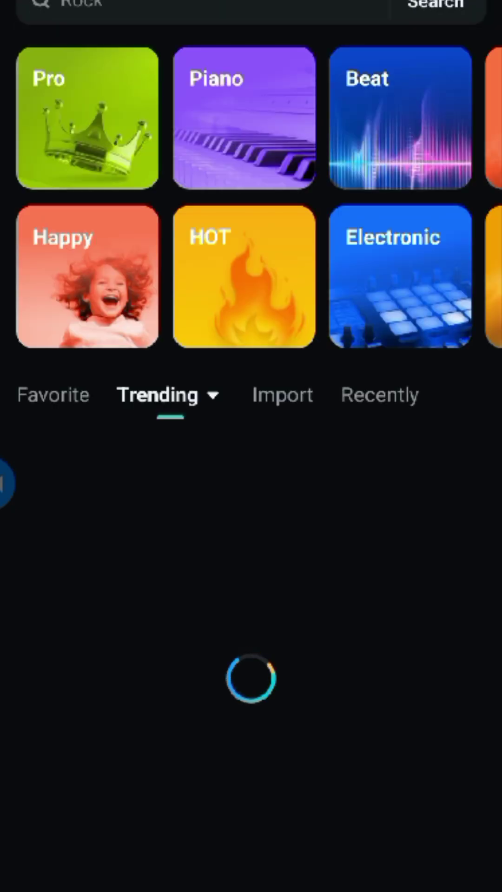
click(282, 395)
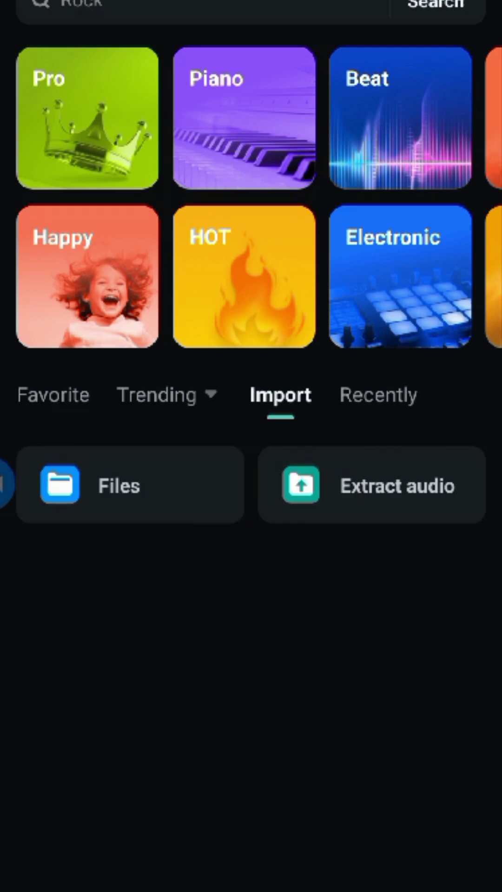
scroll(251, 446, down, 10)
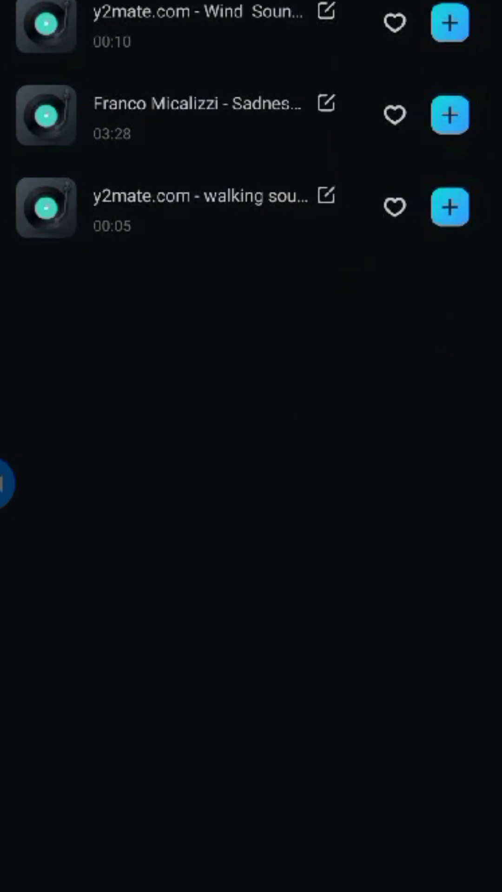
scroll(250, 446, up, 10)
key(Escape)
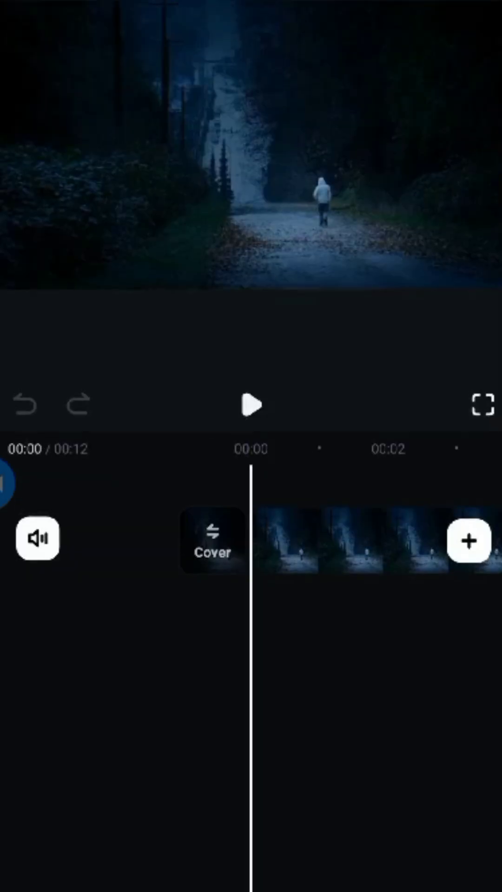
drag(325, 538, 257, 539)
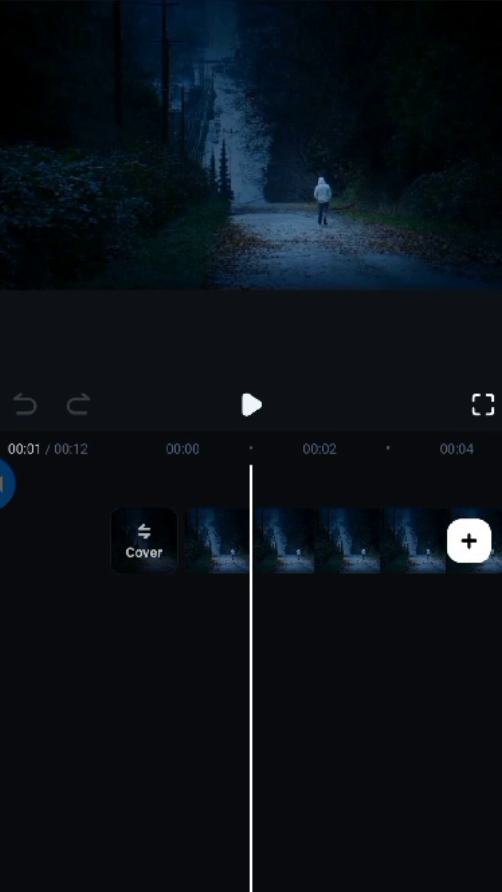
drag(256, 539, 325, 539)
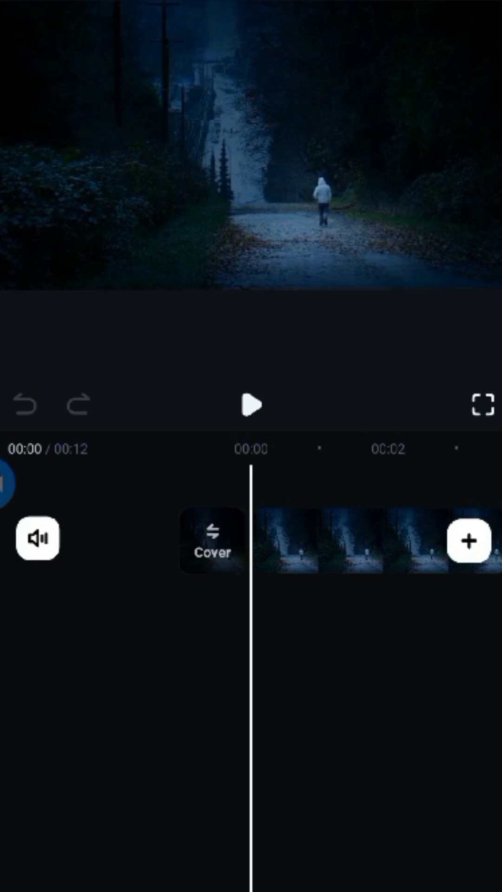
scroll(372, 511, up, 2)
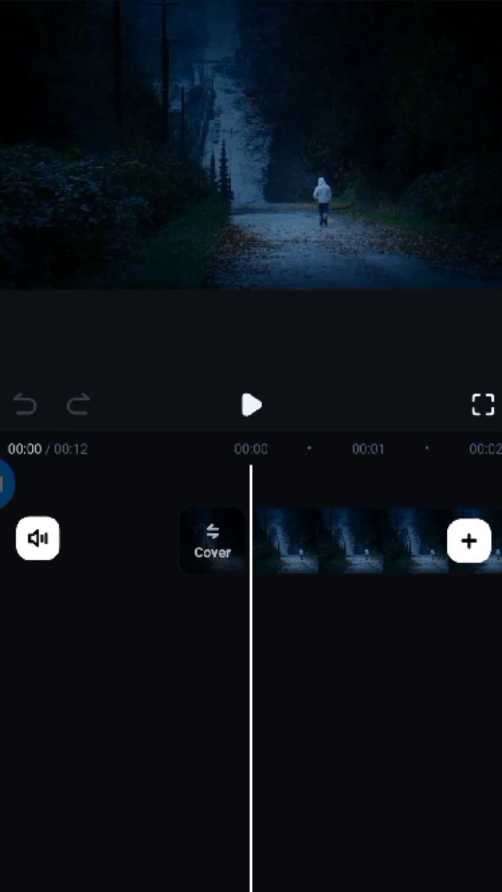
click(251, 404)
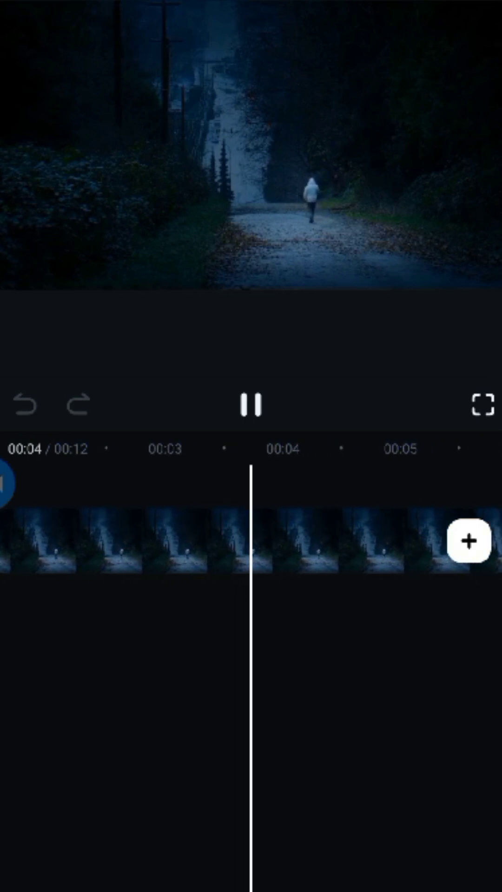
click(251, 404)
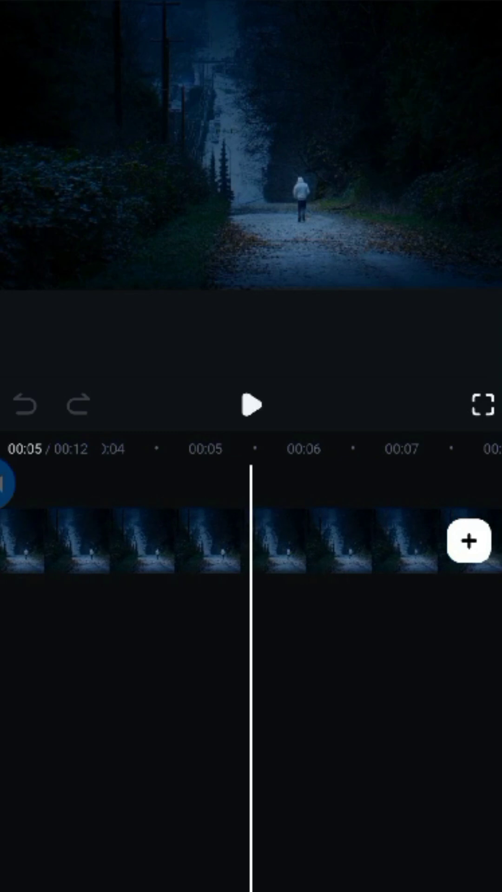
drag(251, 541, 277, 541)
scroll(251, 541, down, 3)
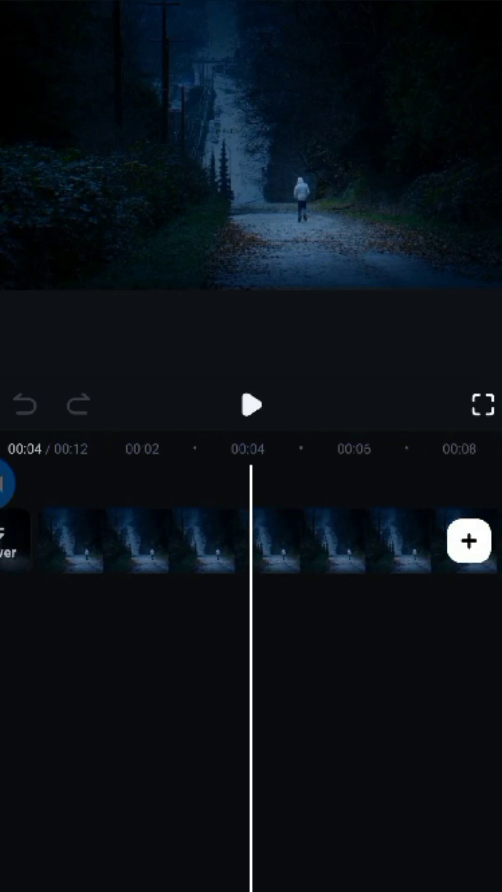
scroll(251, 541, down, 2)
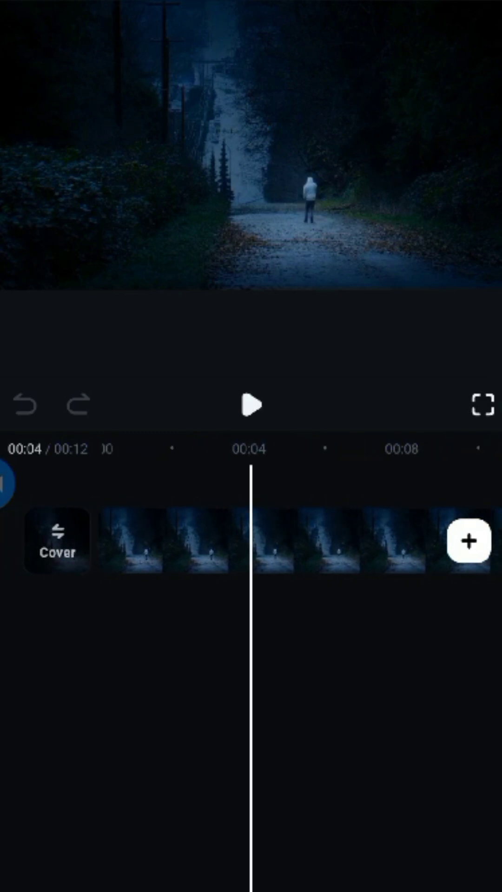
click(250, 404)
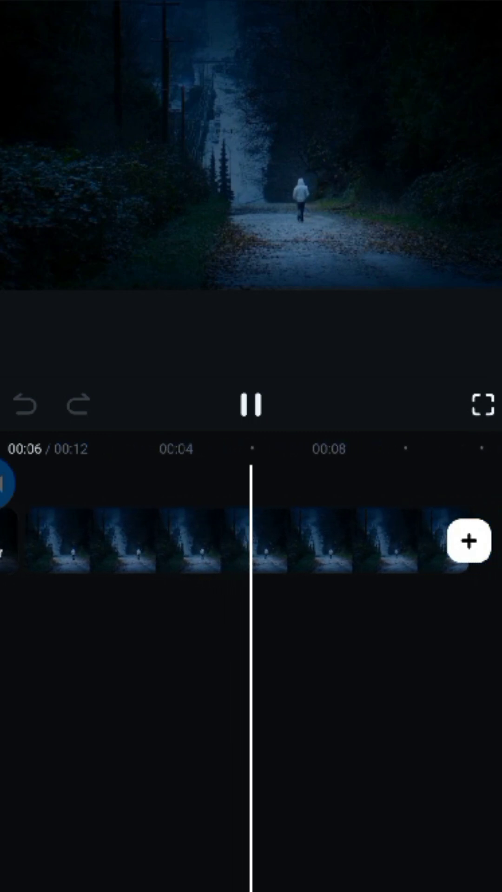
scroll(251, 538, left, 5)
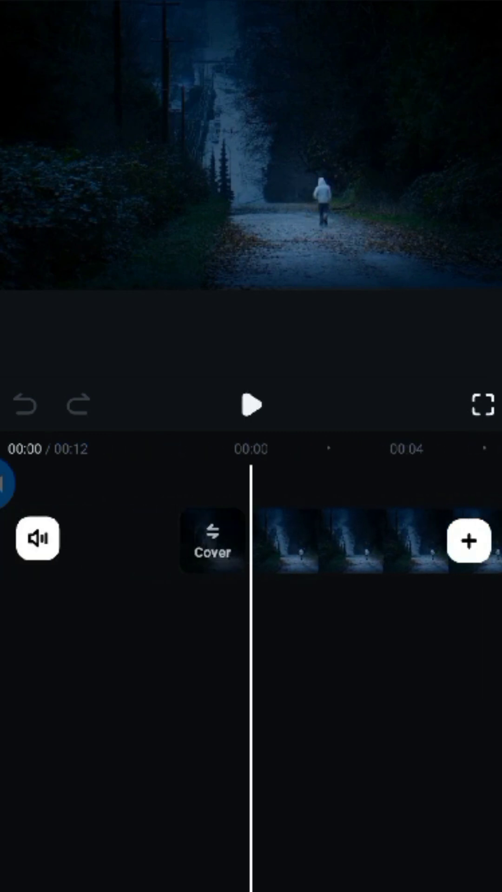
scroll(251, 539, down, 2)
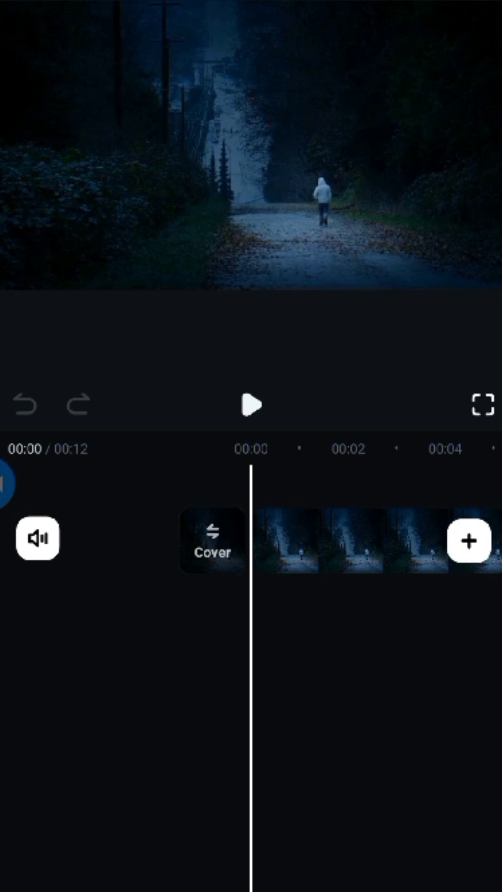
scroll(251, 539, up, 2)
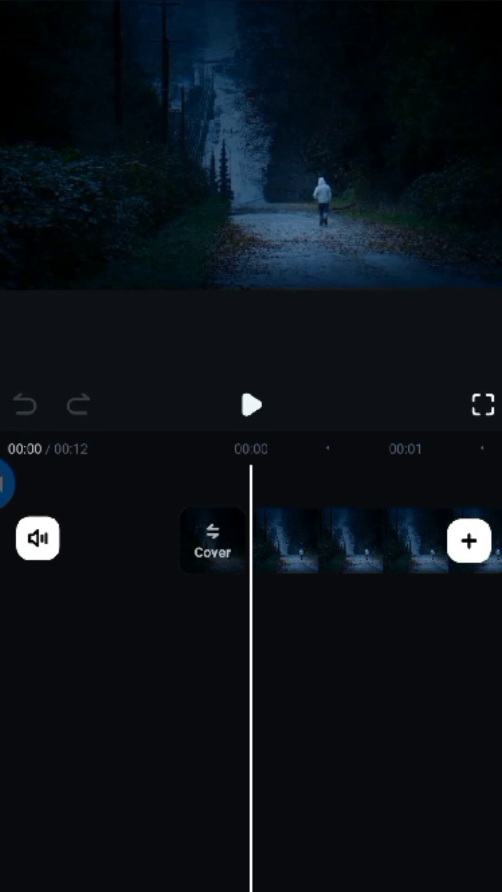
scroll(251, 539, down, 1)
- Select and then deselect the forest-path video clip on the timeline
click(353, 541)
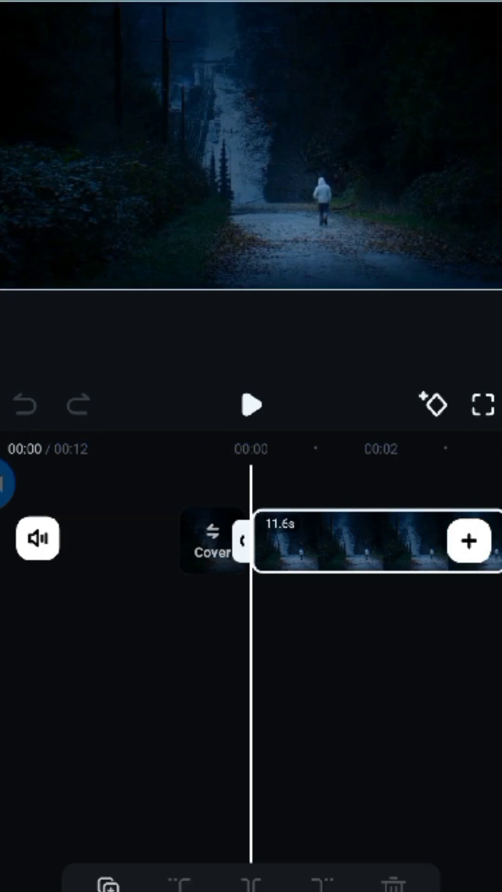
click(325, 673)
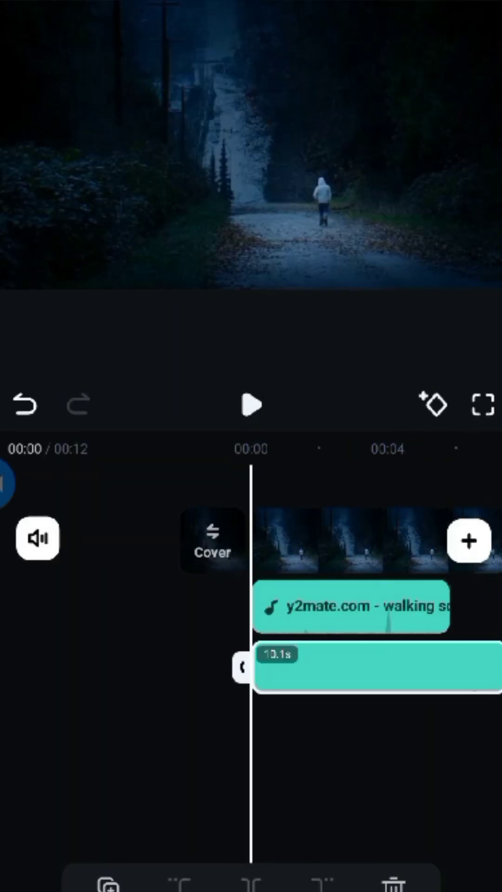
scroll(325, 603, right, 2)
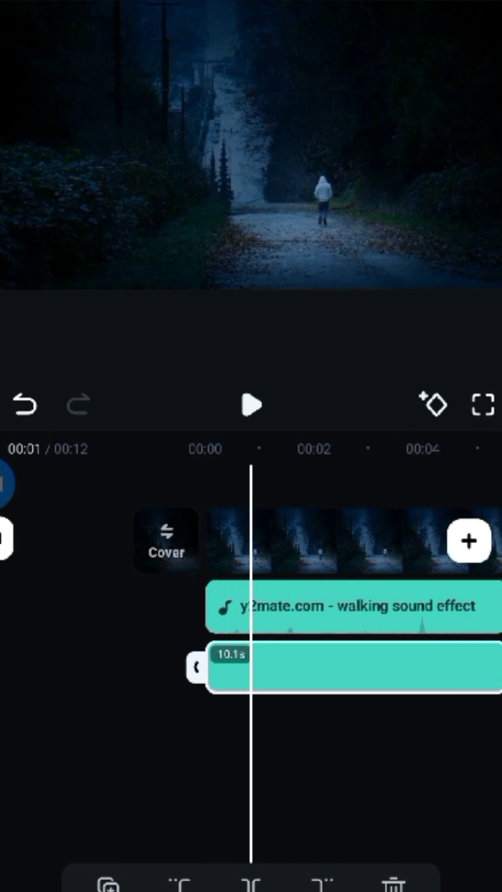
- Drag the 10.1-second audio clip later, to about three seconds in, and play to check timing
drag(251, 667, 493, 667)
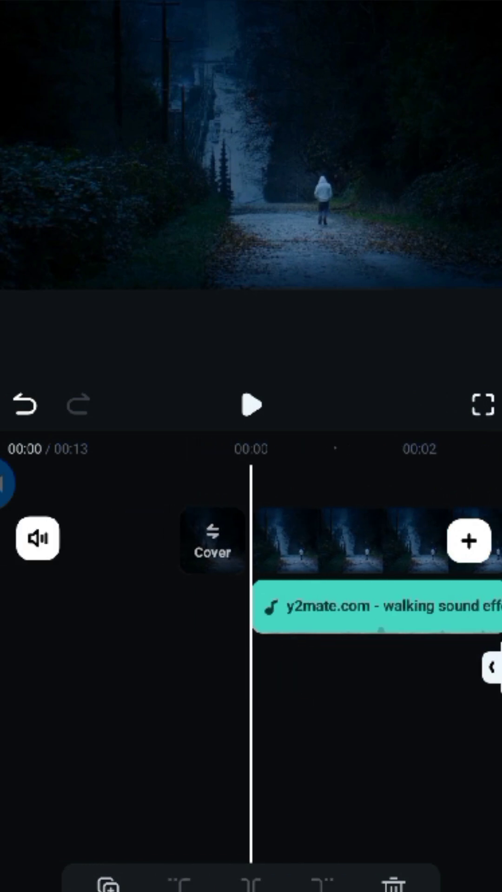
click(251, 404)
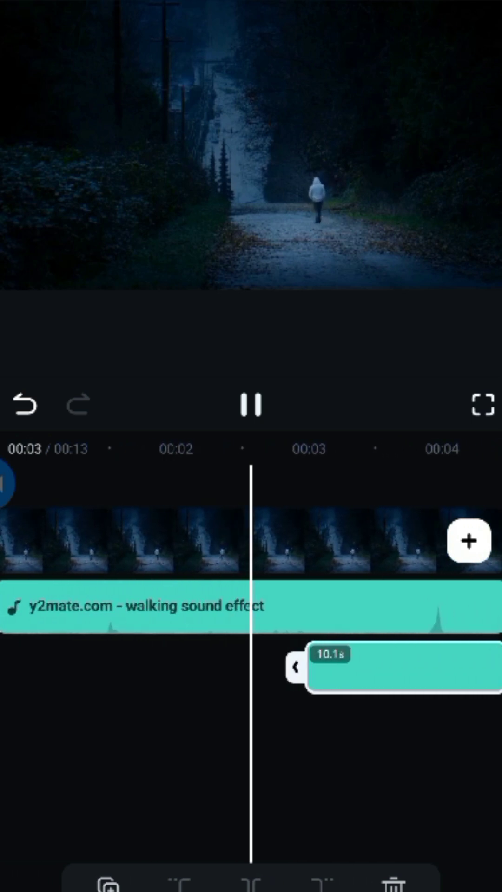
click(251, 404)
- Scrub the timeline and select the forest-path video clip
drag(116, 539, 418, 539)
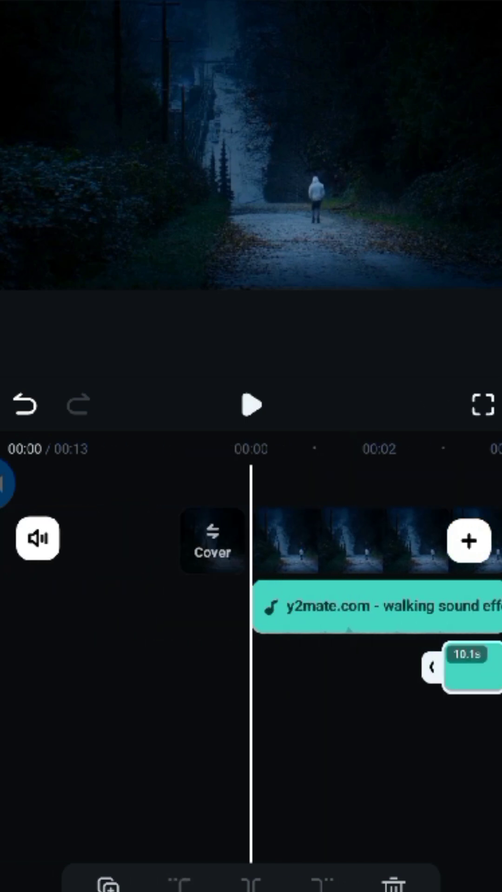
scroll(250, 539, up, 3)
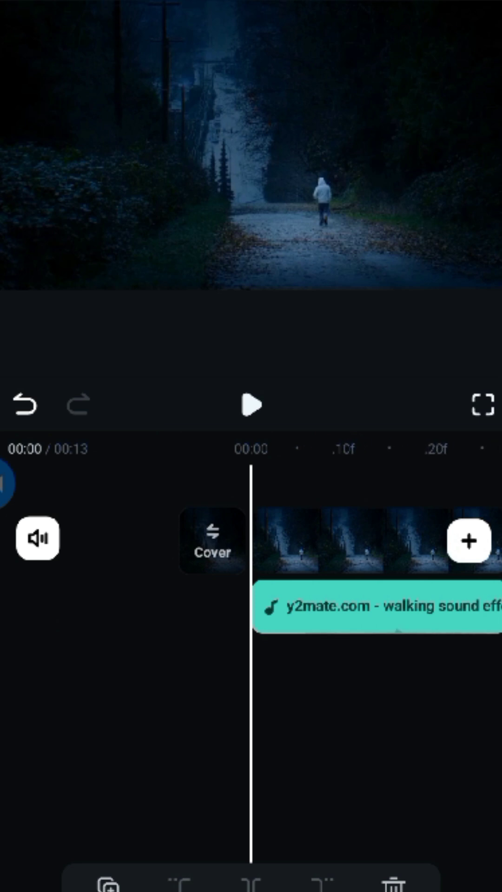
scroll(250, 539, down, 3)
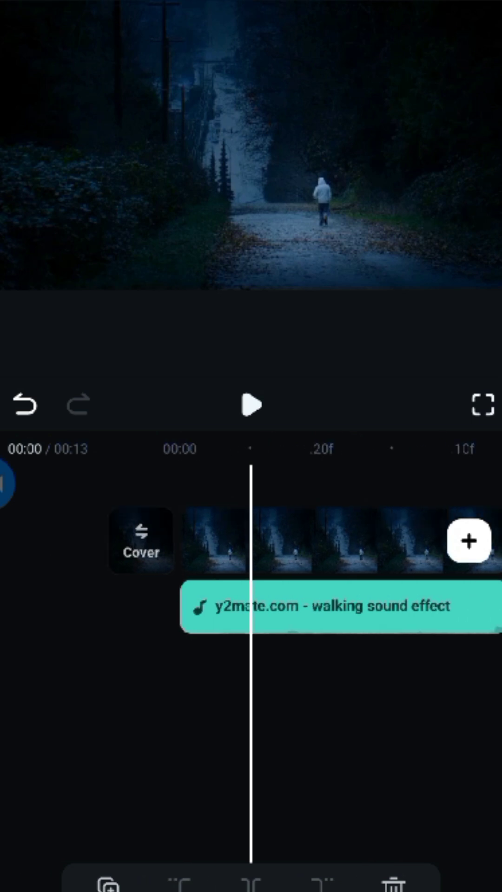
click(325, 541)
scroll(250, 539, down, 3)
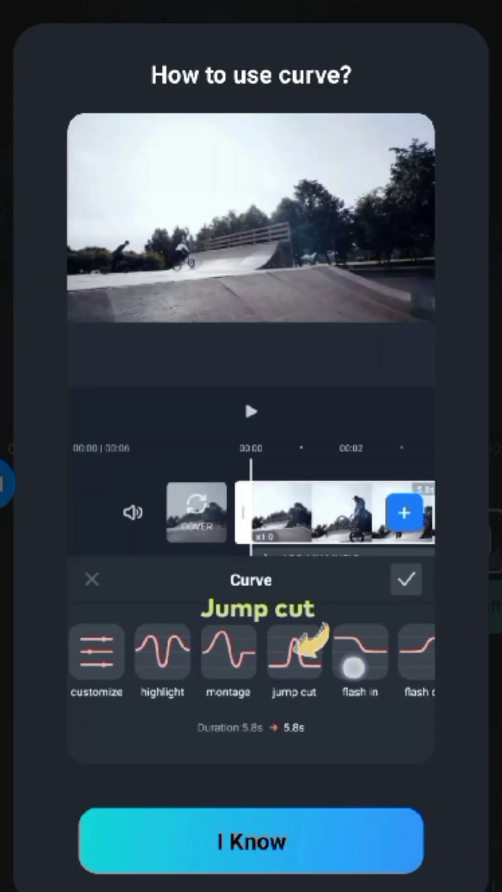
click(251, 841)
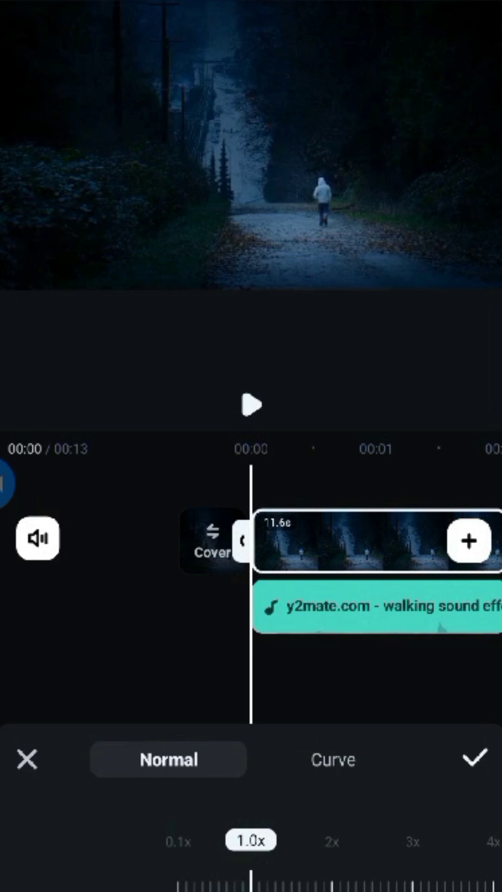
click(333, 760)
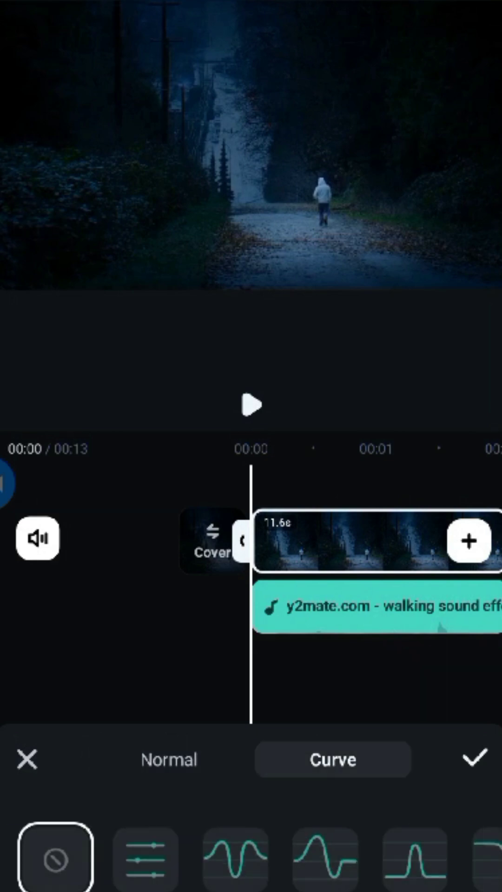
click(169, 759)
click(332, 759)
click(169, 760)
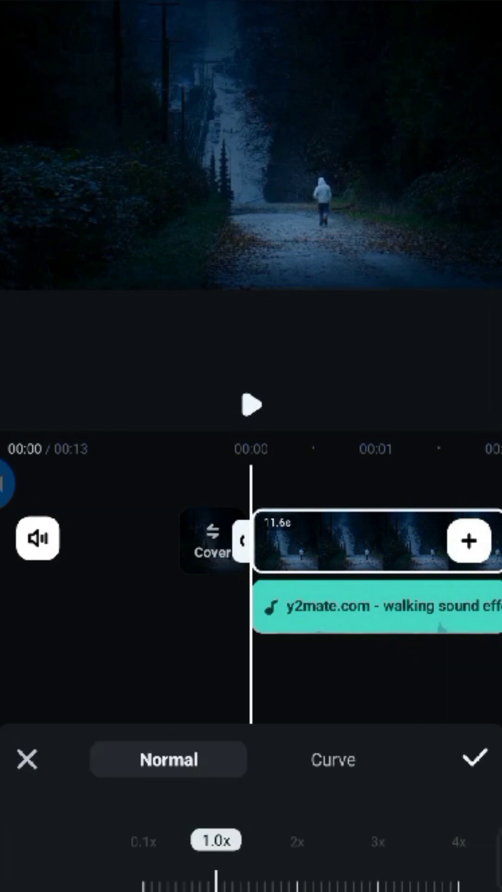
click(27, 759)
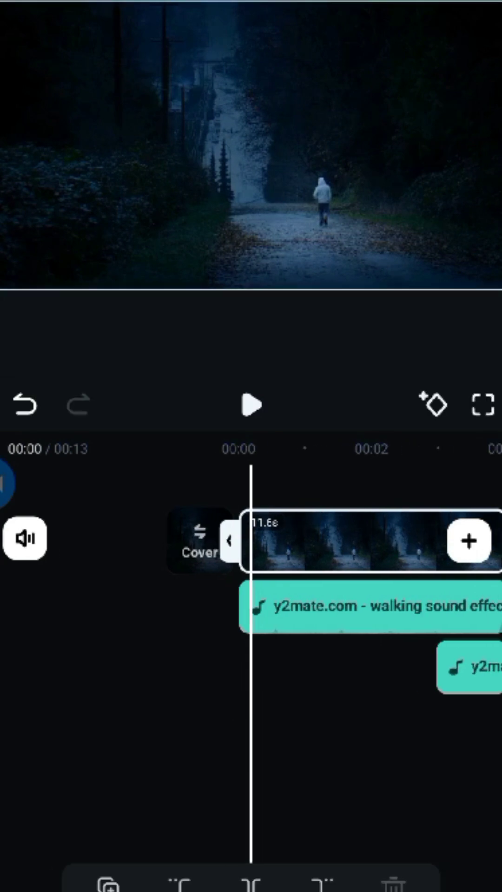
- Preview the forest-path clip with its sound effects
scroll(250, 604, up, 2)
scroll(334, 558, up, 2)
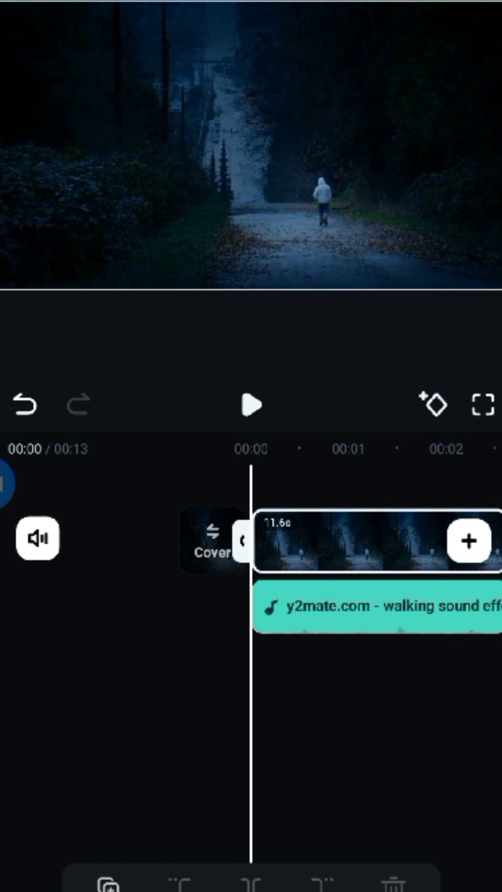
click(251, 404)
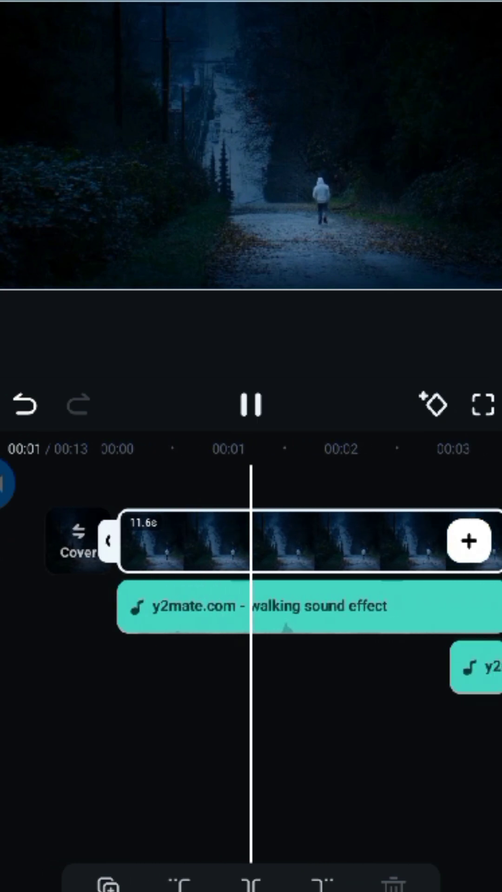
scroll(251, 604, down, 2)
scroll(251, 604, down, 1)
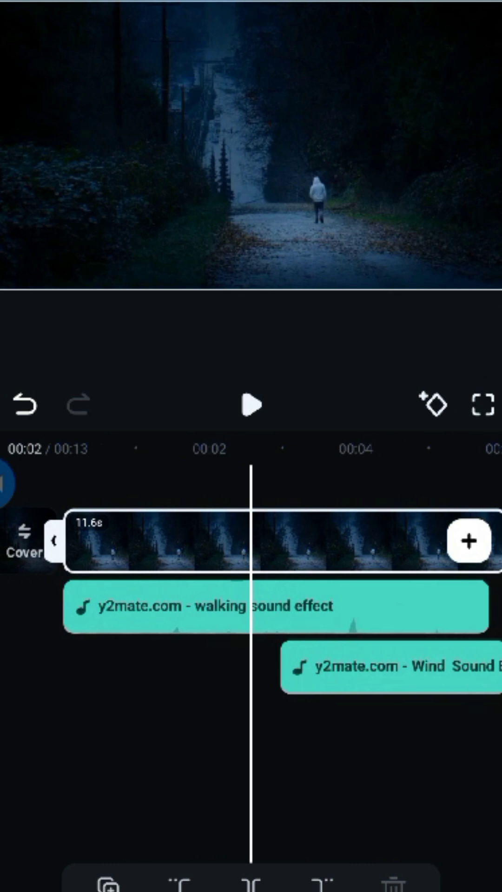
scroll(250, 603, down, 1)
- Give the walking sound a 2.4-second fade-out at volume 100 and replay it
click(223, 606)
scroll(250, 604, up, 2)
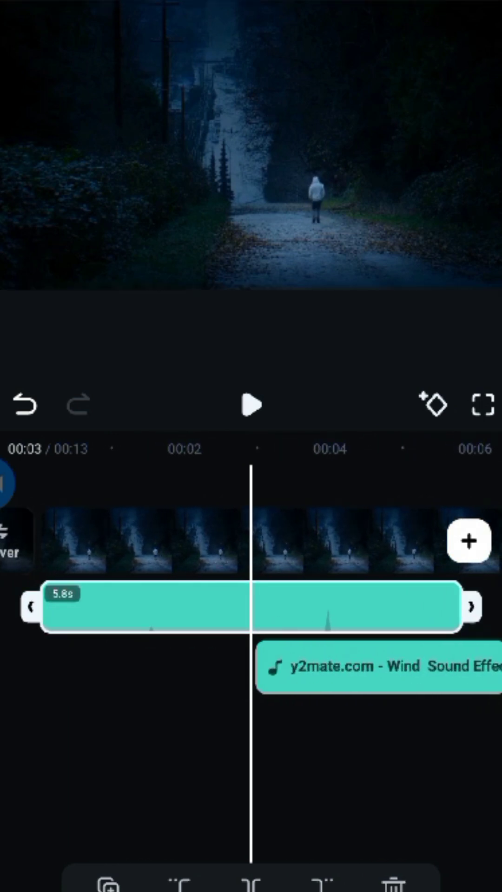
click(251, 883)
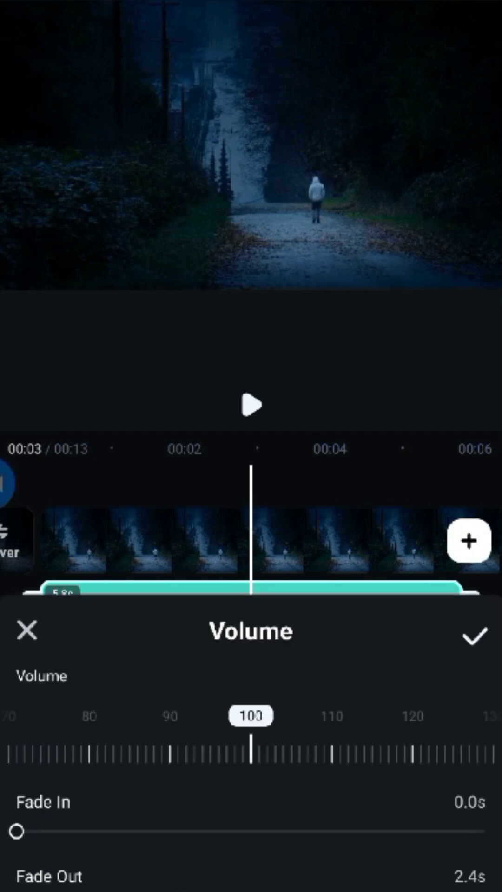
click(474, 635)
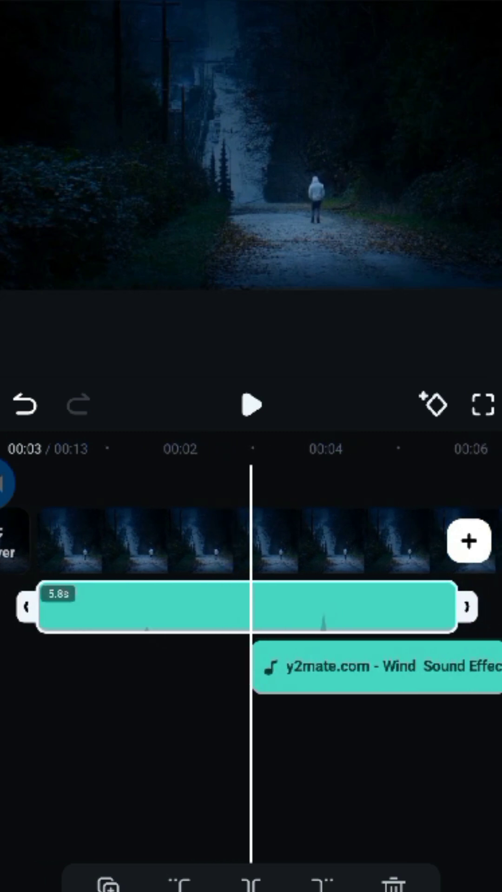
click(250, 404)
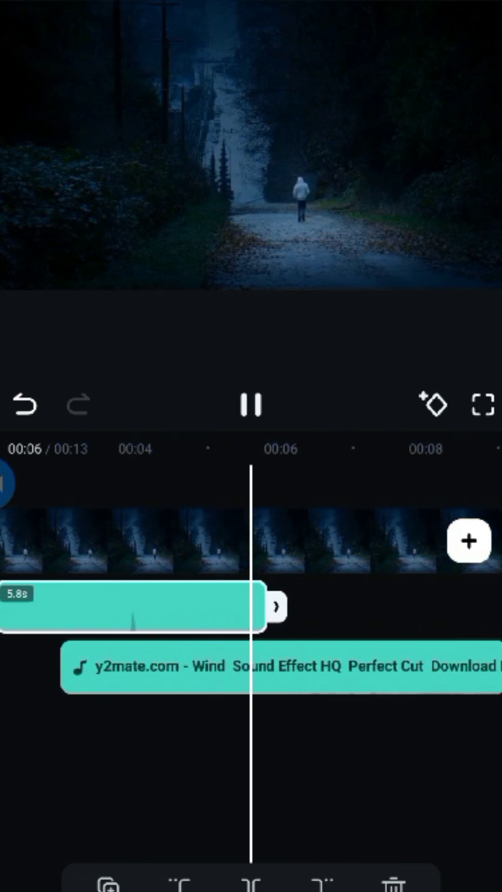
- Drag the wind sound effect to 00:00, under the walking sound, and replay the 12-second project
click(251, 404)
drag(186, 539, 344, 539)
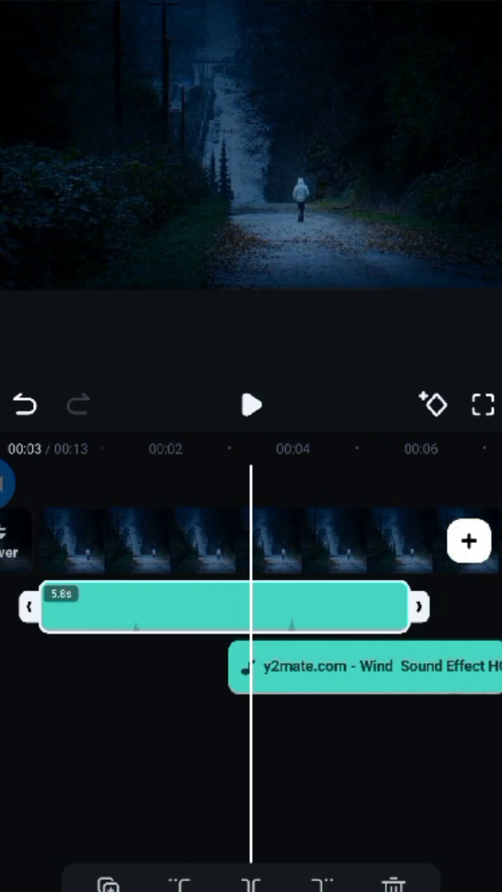
click(139, 767)
scroll(250, 539, down, 3)
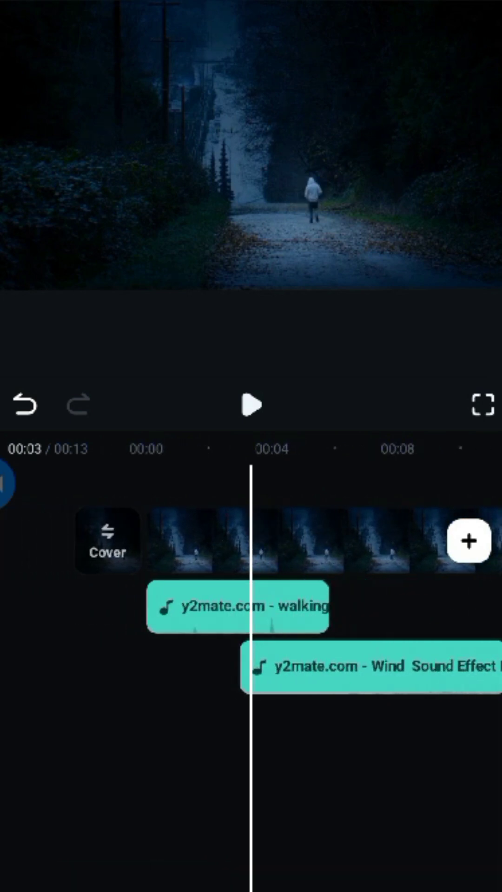
drag(348, 666, 257, 667)
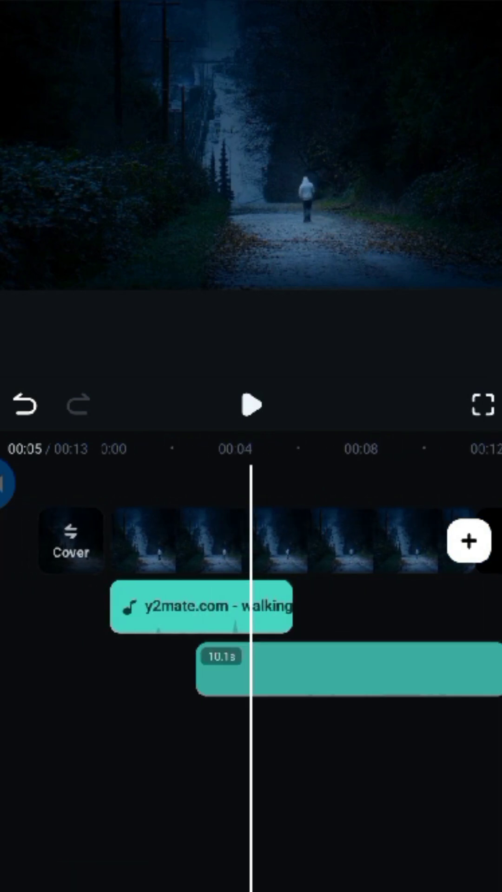
scroll(251, 539, up, 2)
drag(186, 743, 395, 743)
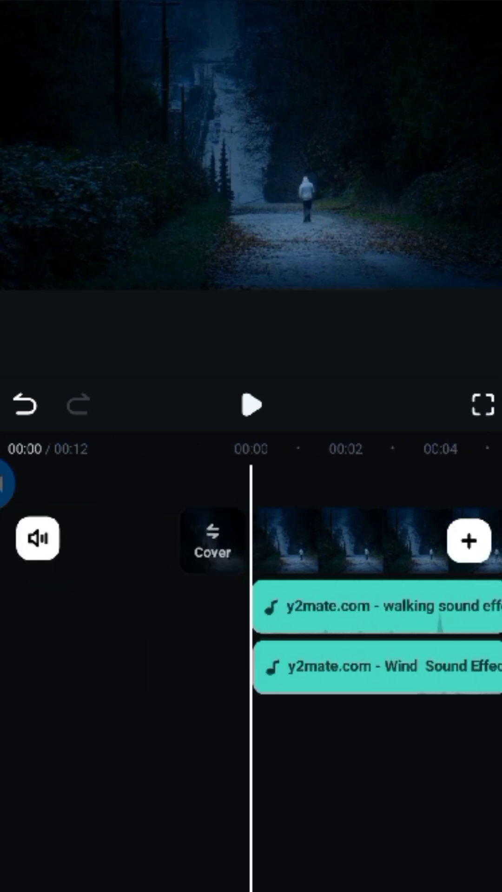
click(250, 404)
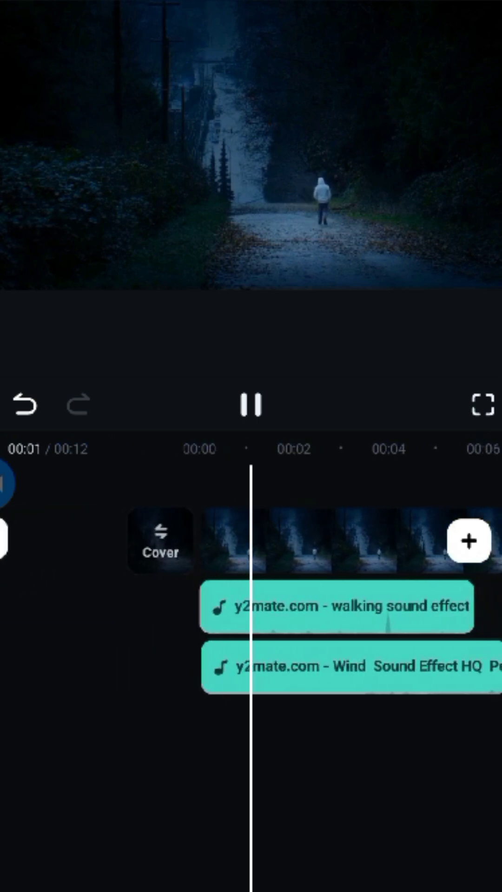
- Raise the wind sound effect's volume to 200 and play the audio mix
click(325, 667)
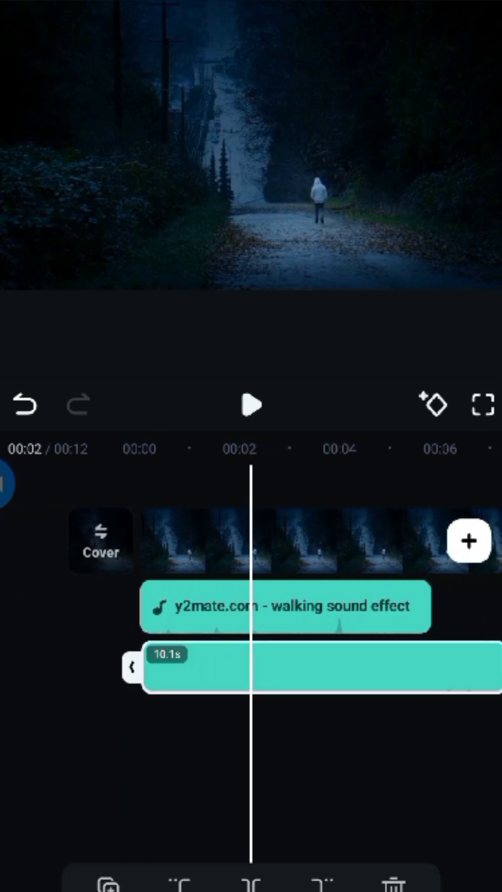
click(47, 887)
drag(372, 753, 140, 753)
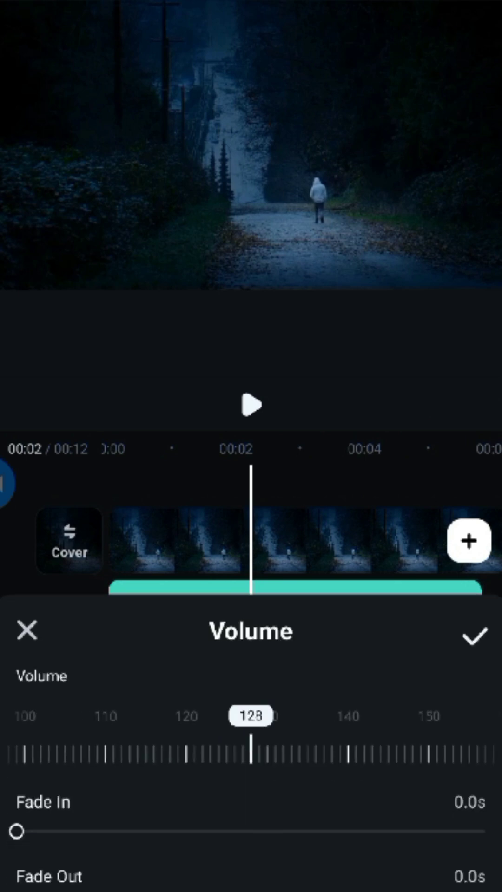
click(474, 634)
click(139, 790)
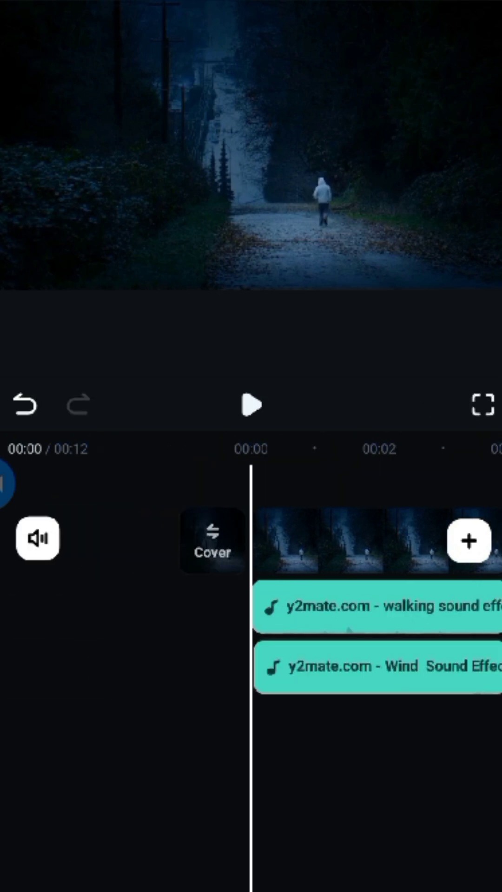
click(251, 404)
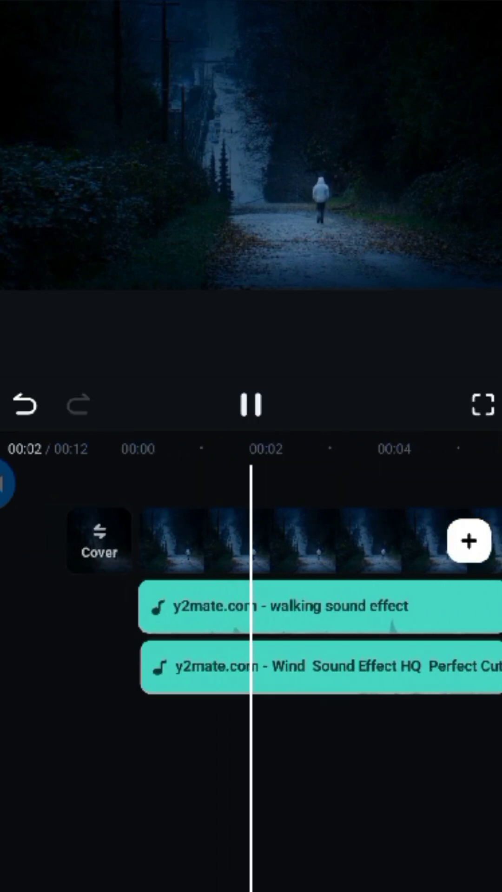
- Recheck that the wind clip's volume is 200, then replay the preview
click(325, 666)
drag(186, 539, 279, 538)
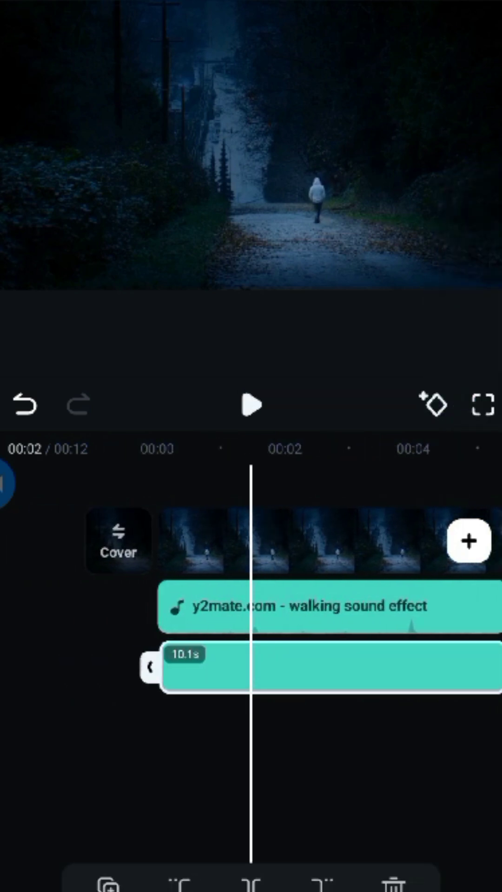
click(251, 882)
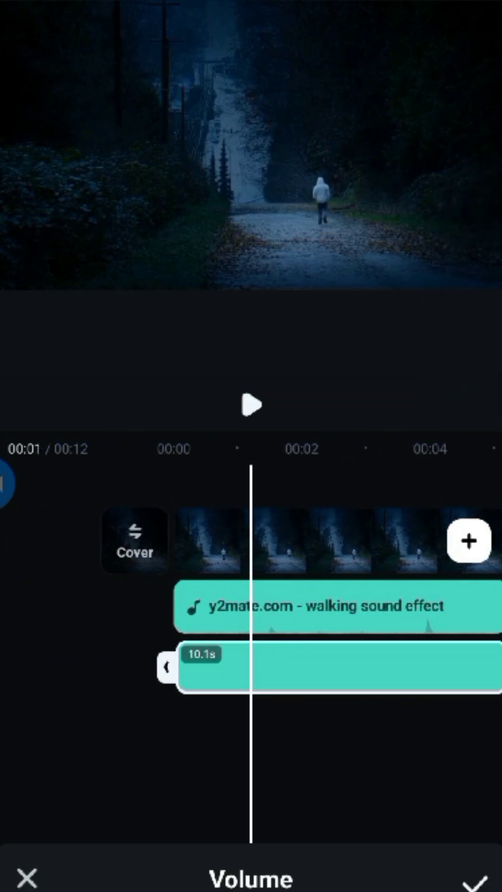
click(474, 634)
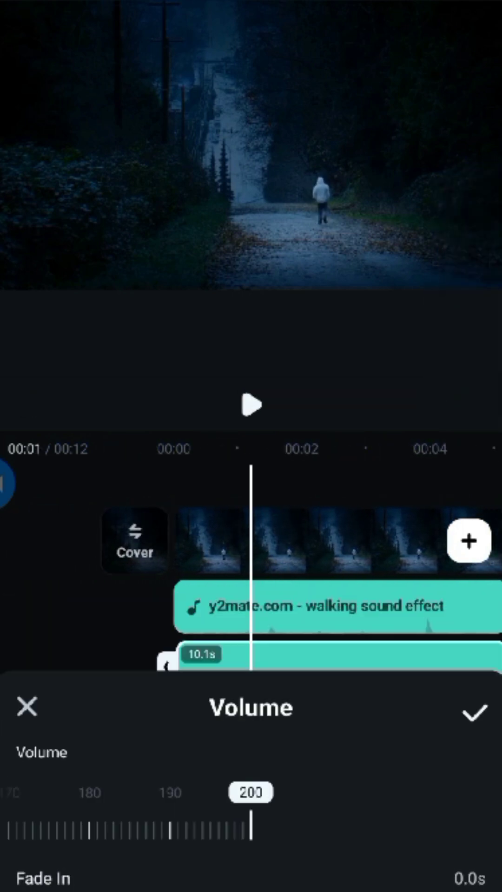
click(251, 404)
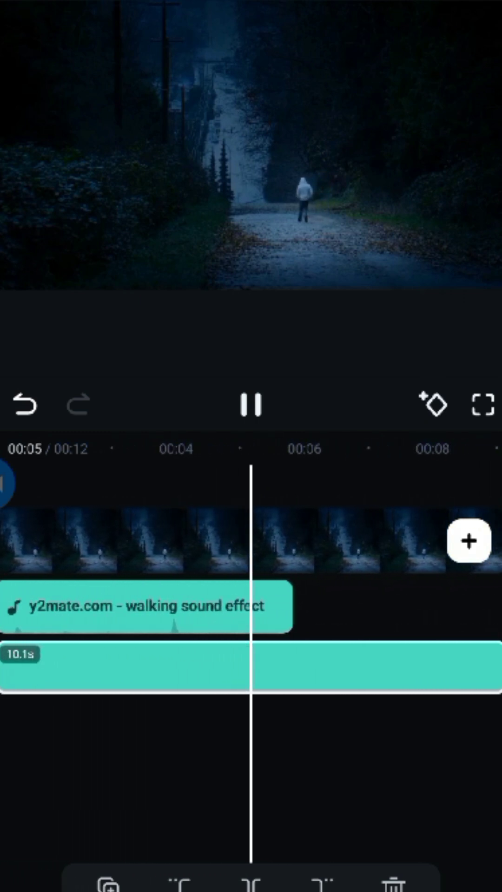
click(325, 667)
scroll(251, 604, left, 5)
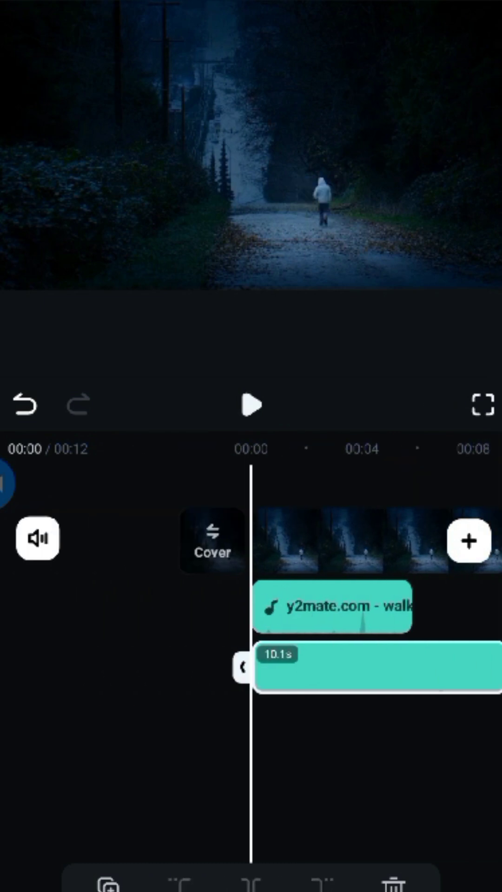
scroll(251, 604, right, 3)
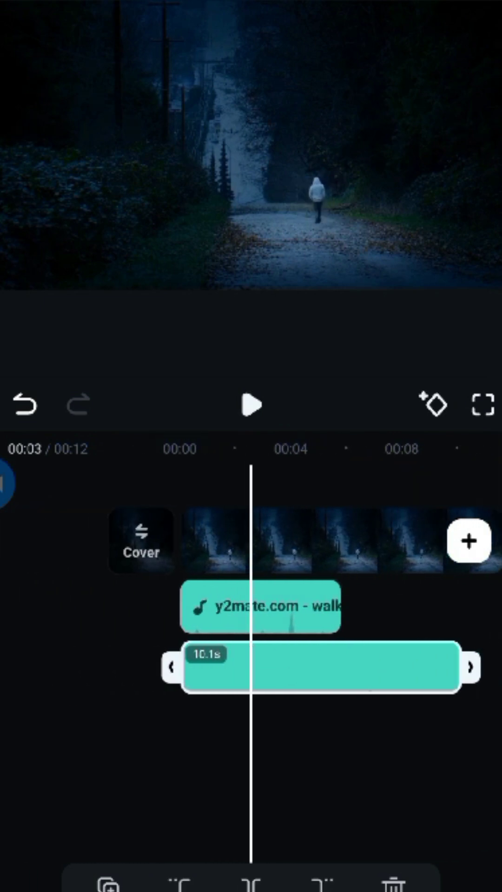
scroll(251, 604, left, 3)
click(251, 789)
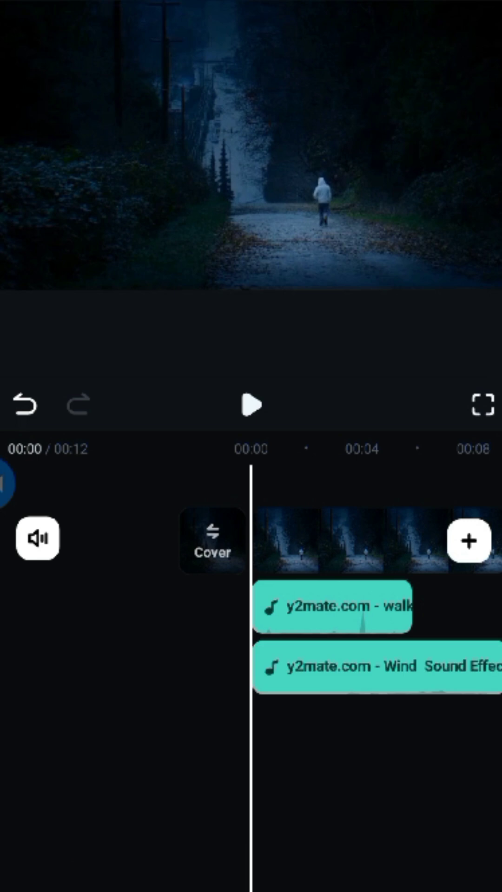
click(251, 404)
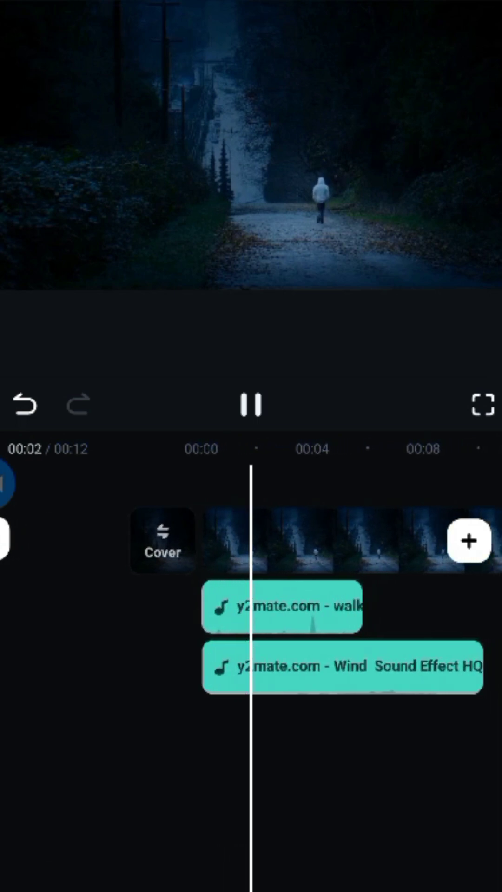
click(251, 404)
scroll(251, 604, left, 2)
scroll(250, 604, up, 2)
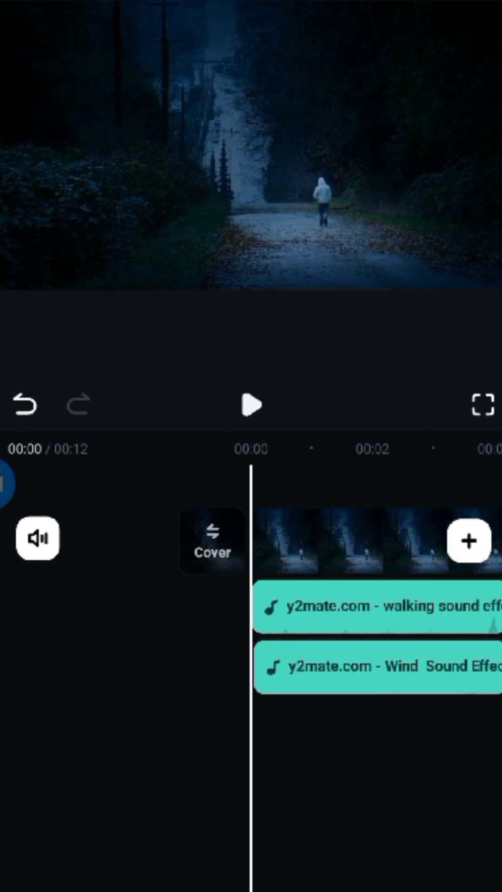
scroll(251, 603, right, 2)
scroll(251, 604, left, 2)
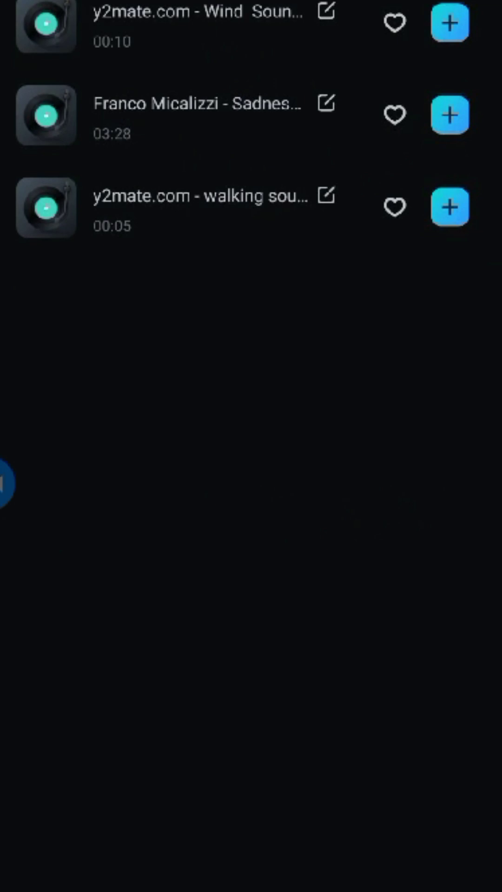
- Add Franco Micalizzi's Sadness Theme (1979) as a third audio track and play the layers
click(449, 114)
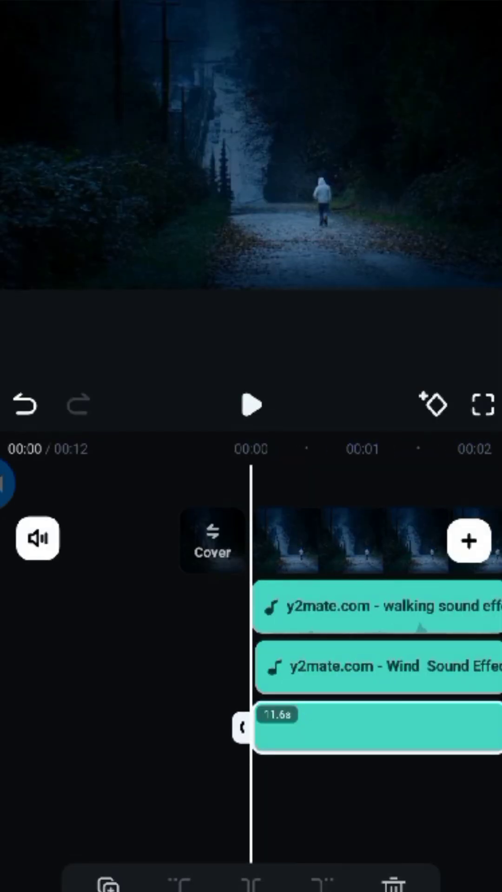
scroll(251, 650, right, 3)
scroll(251, 650, left, 3)
scroll(251, 650, down, 2)
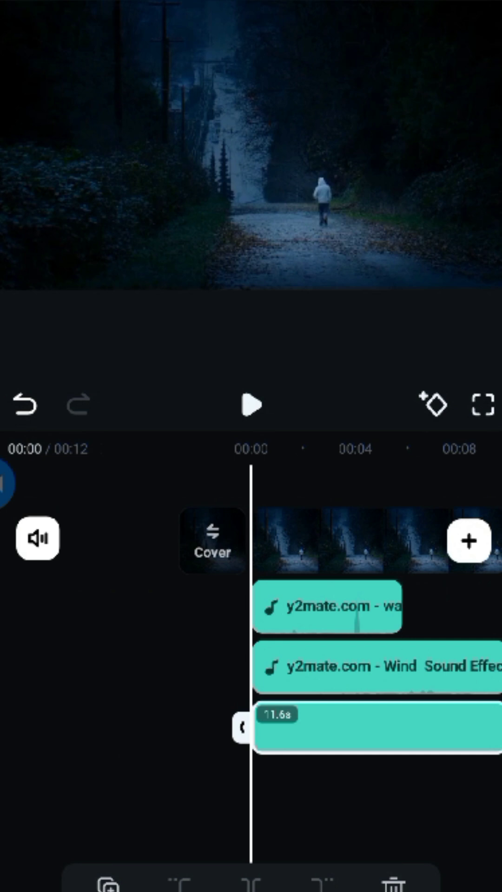
click(251, 404)
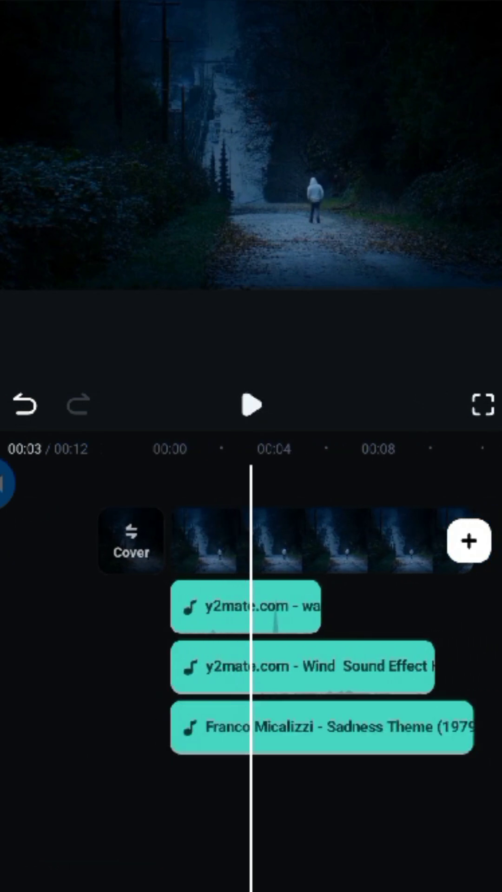
- Scrub the timeline, then select and deselect the Sadness Theme track
scroll(251, 664, up, 2)
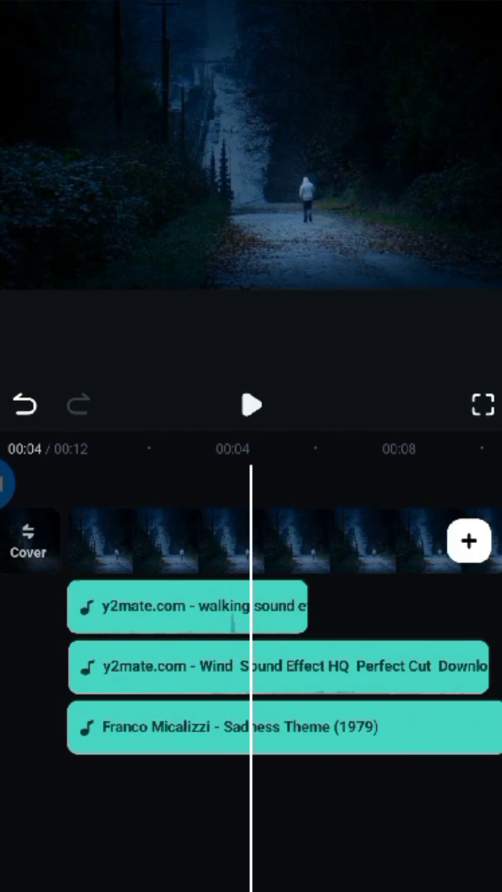
scroll(251, 600, up, 3)
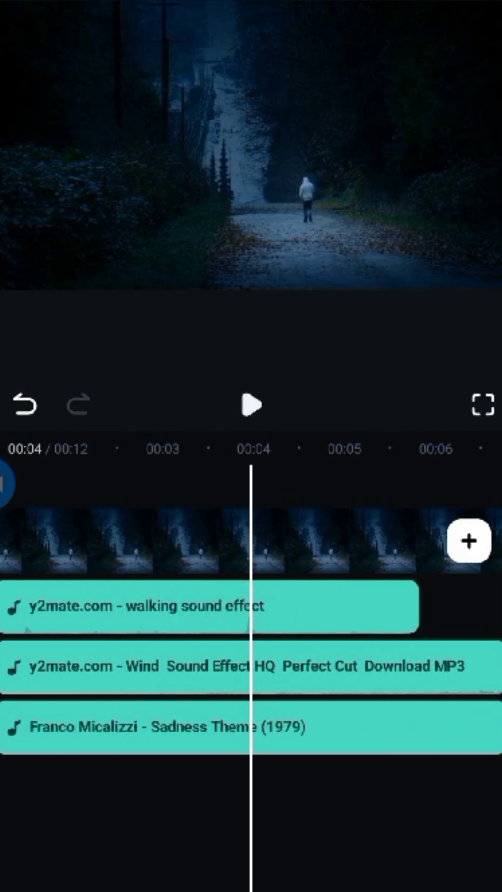
drag(251, 539, 277, 539)
click(139, 727)
click(251, 813)
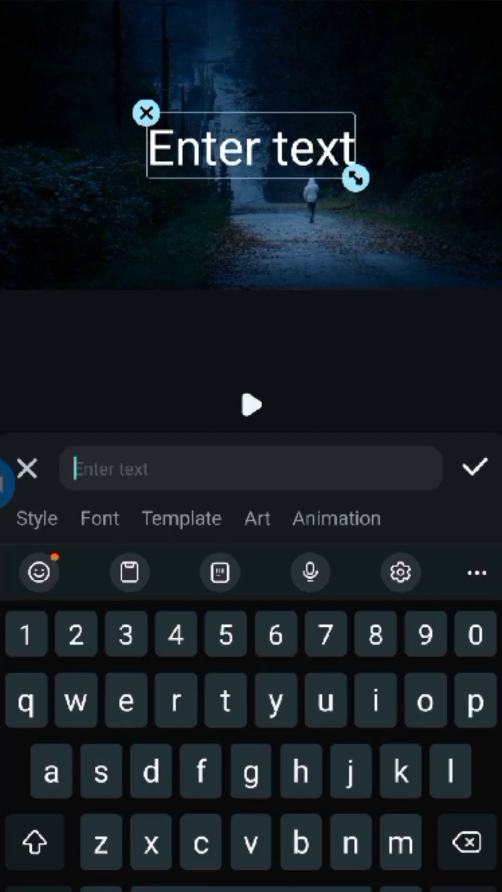
- Set the new title's font to Helvetica
click(99, 518)
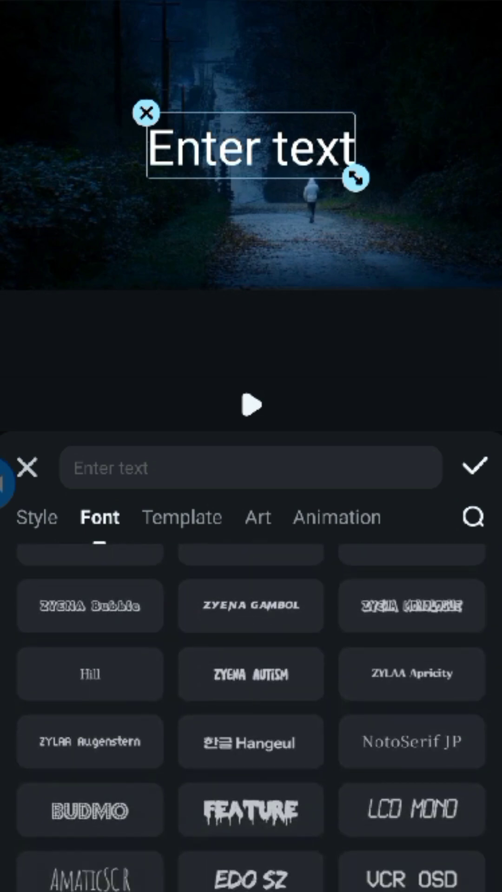
scroll(251, 715, down, 5)
click(411, 793)
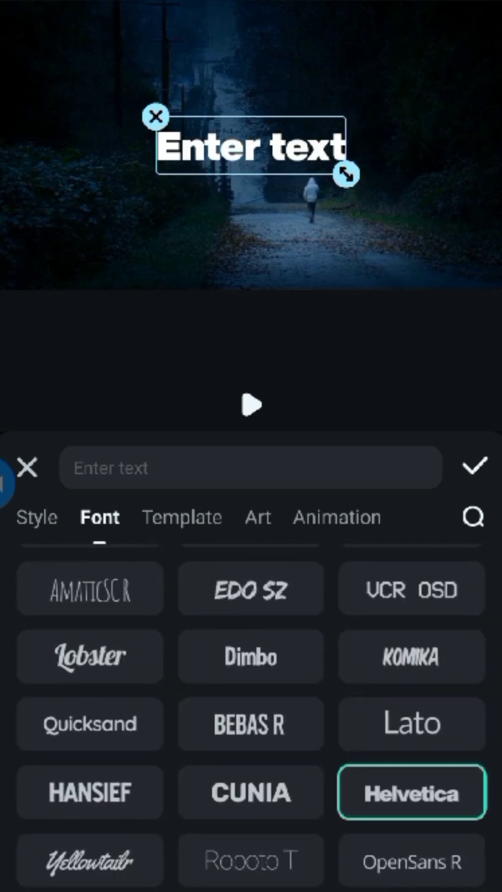
- Enter the title text as CINEMATIC in capital letters
click(251, 468)
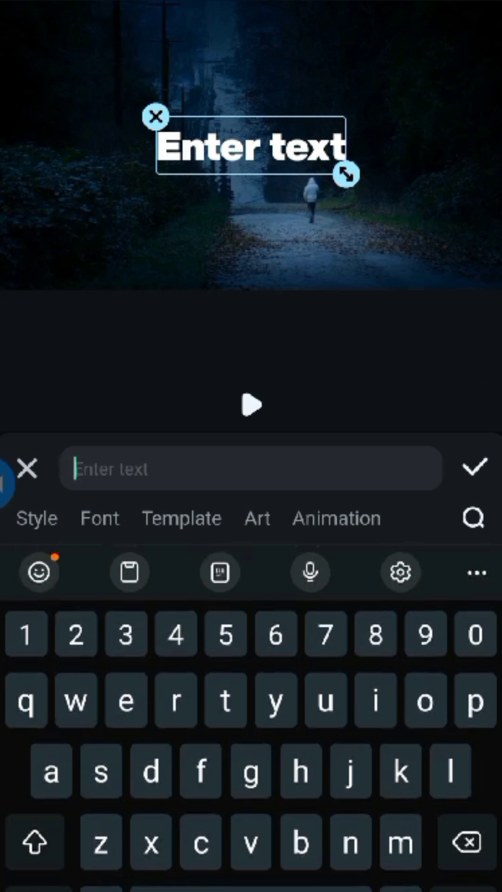
text(cine)
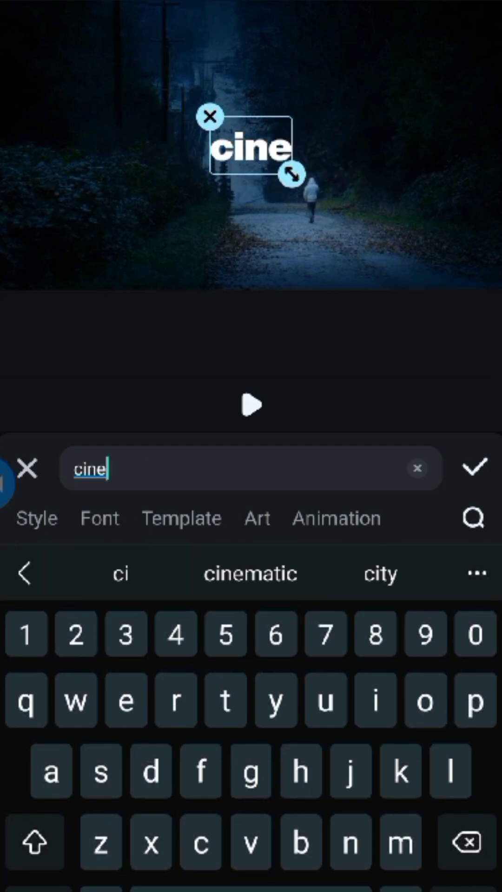
key(BackSpace)
key(BackSpace)
key(BackSpace)
key(BackSpace)
click(34, 841)
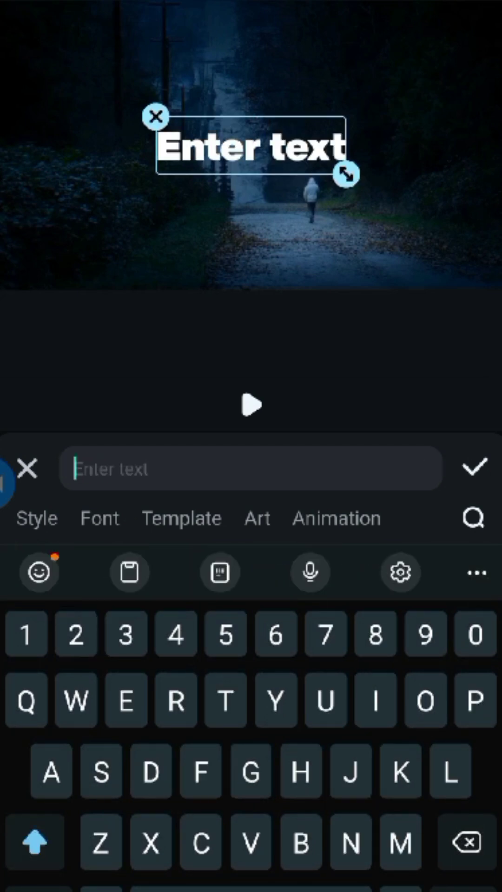
text(CINEMATIC)
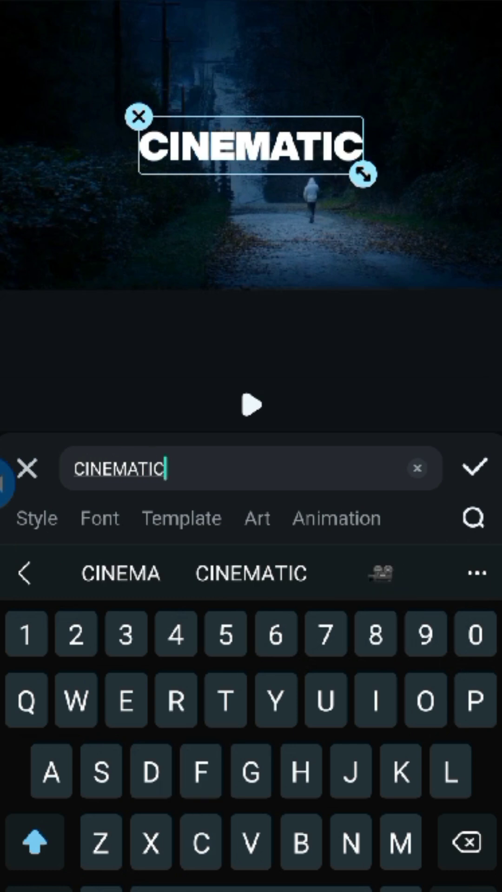
- Widen the CINEMATIC title's character spacing to 56
click(36, 517)
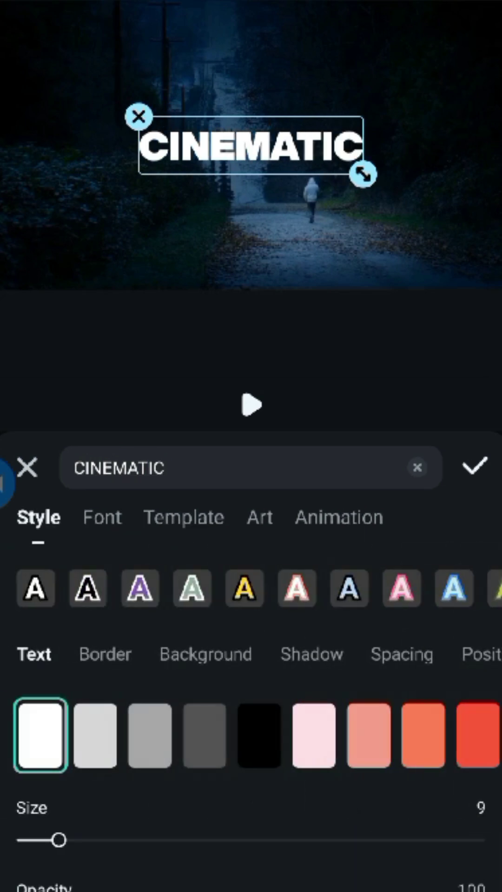
click(183, 517)
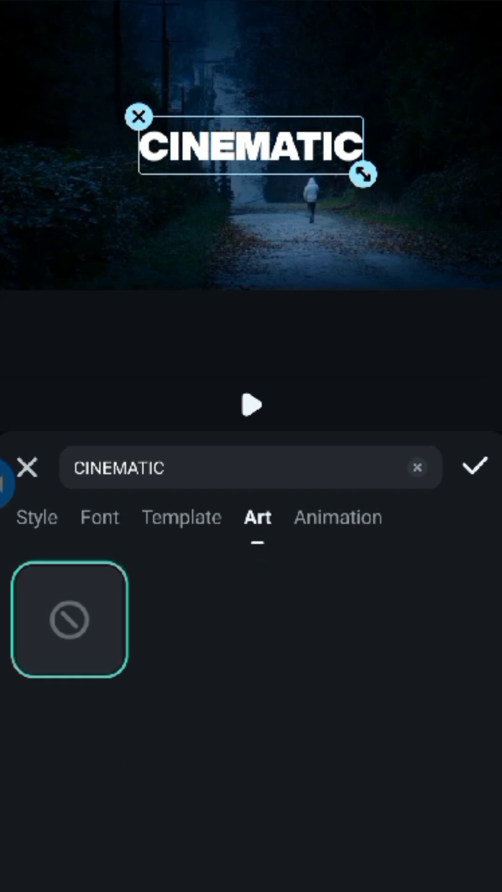
click(100, 517)
click(37, 517)
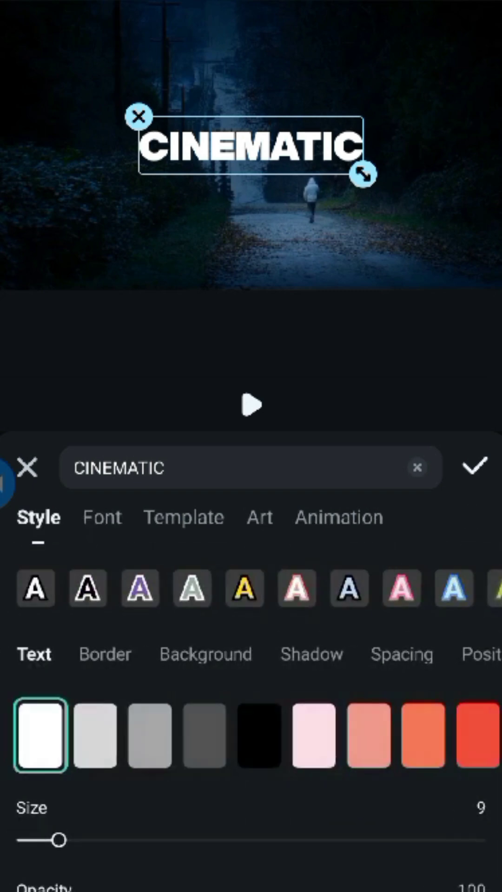
click(402, 654)
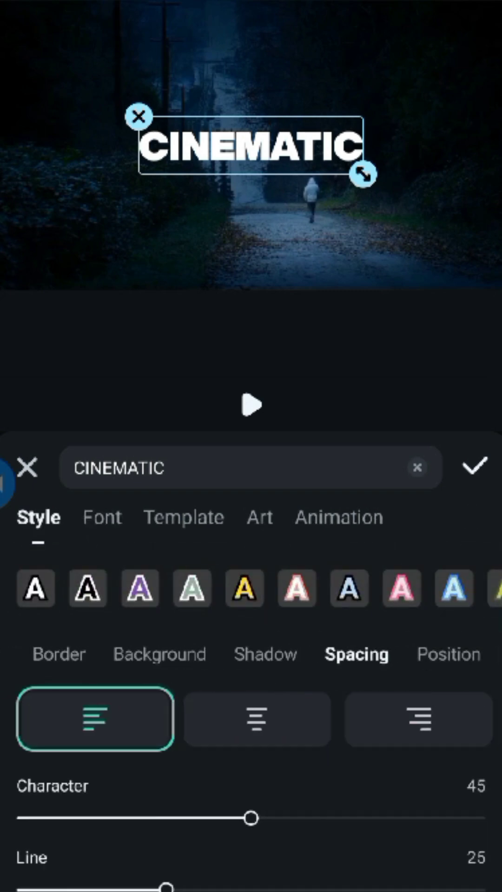
mouse_move(251, 818)
mouse_down()
mouse_move(324, 818)
mouse_move(292, 818)
mouse_move(297, 818)
mouse_up()
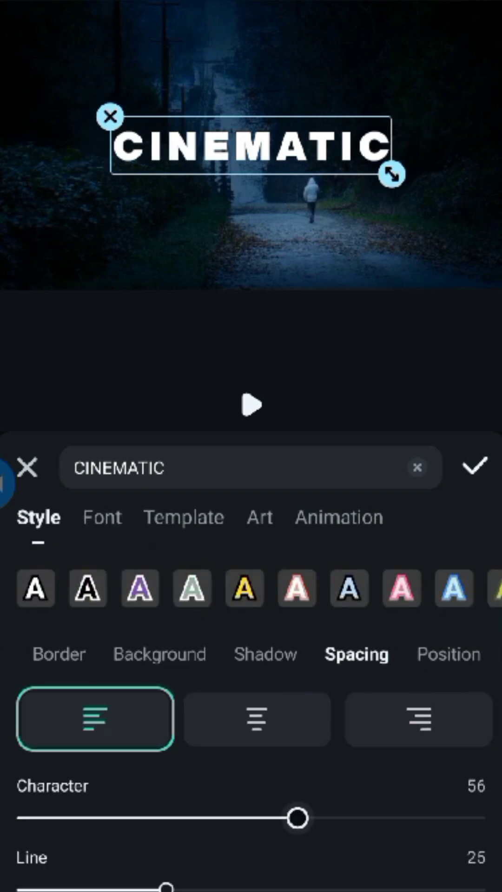
- Enlarge the title text to size 13 and confirm it
click(59, 654)
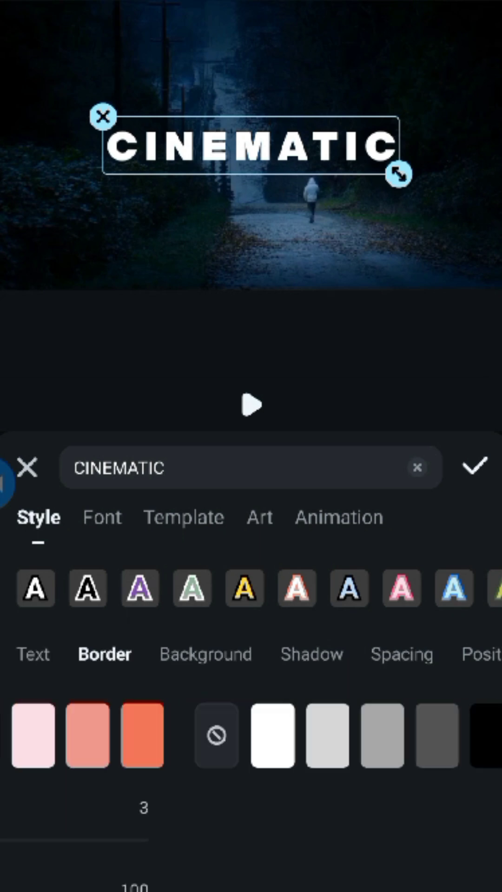
click(34, 654)
mouse_move(59, 839)
mouse_down()
mouse_move(95, 840)
mouse_move(82, 840)
mouse_up()
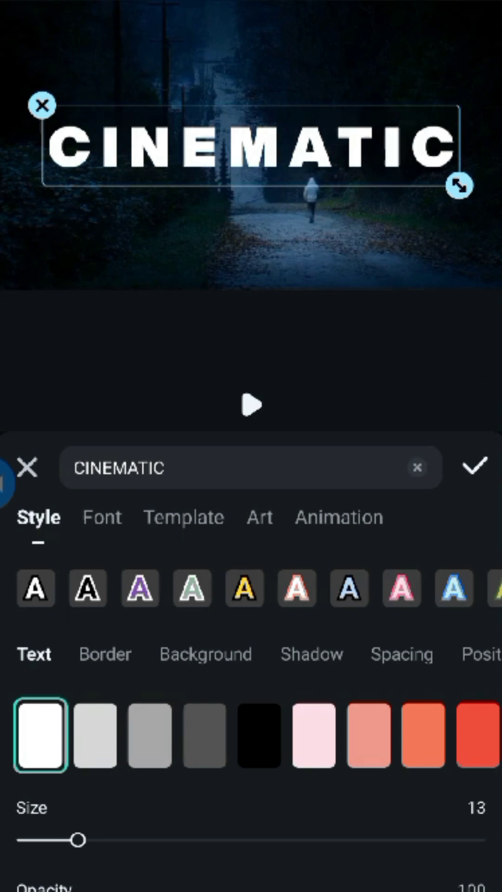
click(474, 466)
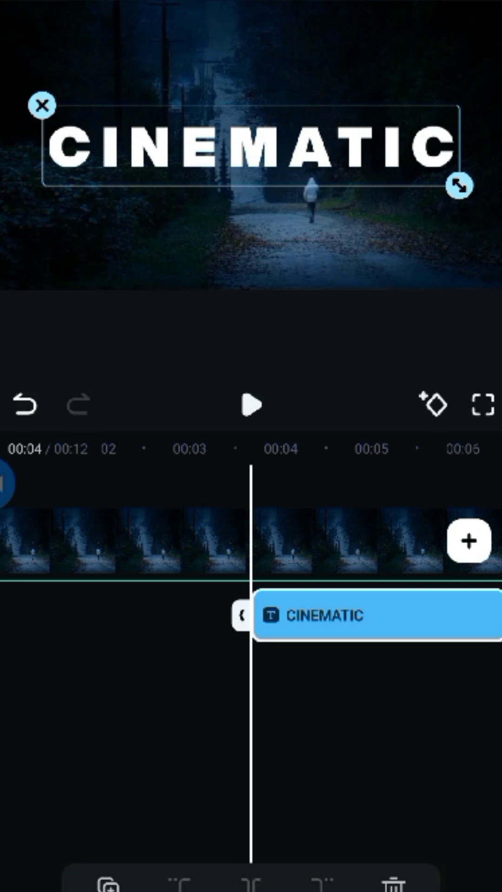
- Duplicate the CINEMATIC title onto a second text track, starting where the first ends
click(108, 884)
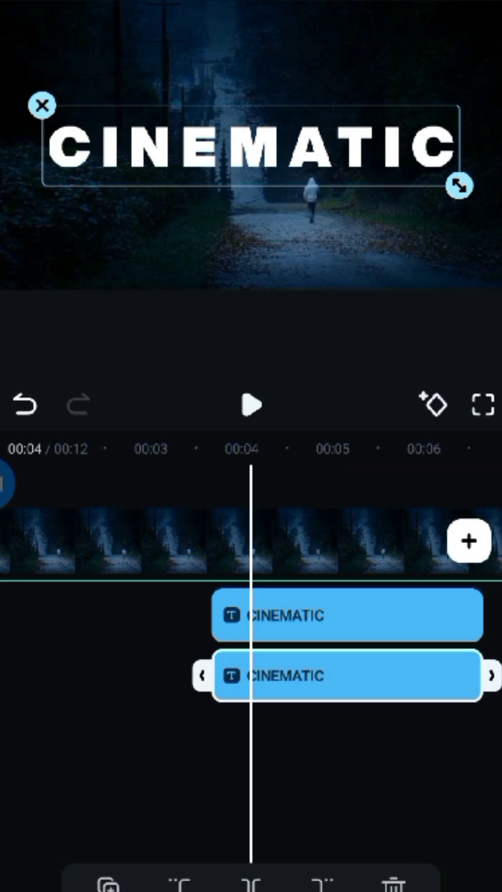
scroll(250, 539, right, 2)
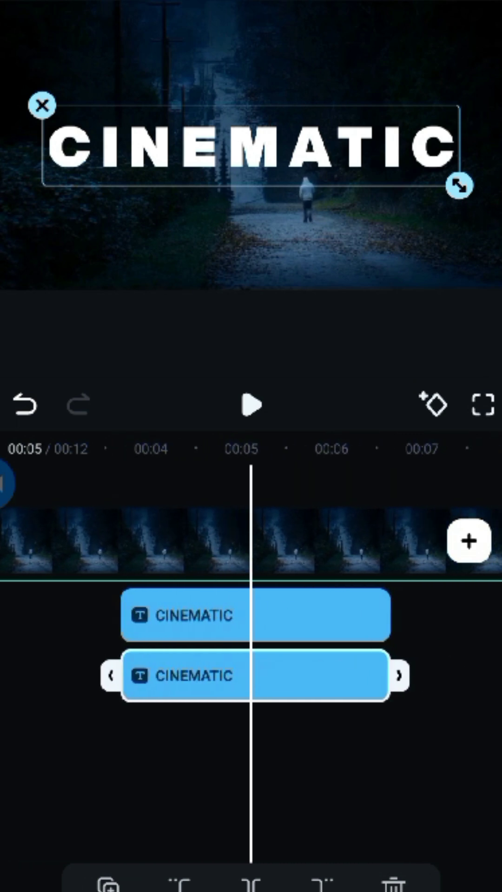
mouse_move(251, 674)
mouse_down()
mouse_move(468, 673)
mouse_move(153, 675)
mouse_up()
drag(139, 539, 326, 539)
drag(186, 539, 386, 539)
drag(186, 539, 280, 539)
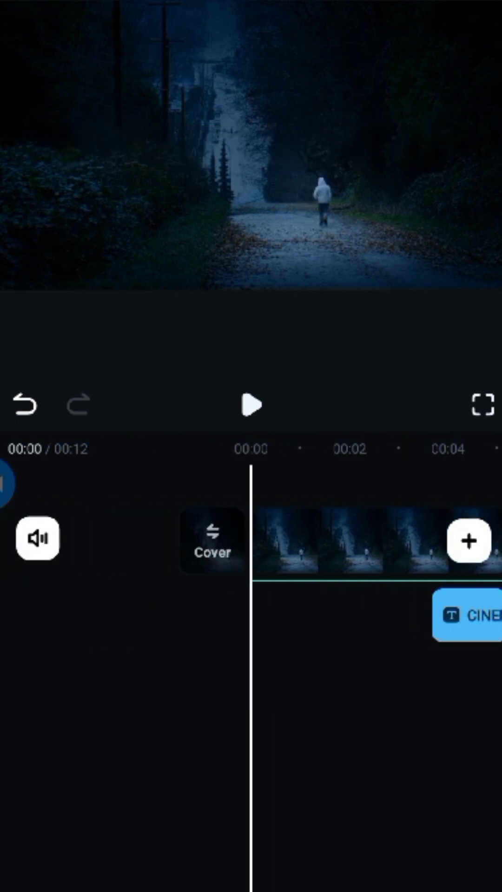
- Play the timeline to check title timing and shift the second CINEMATIC clip later
click(251, 404)
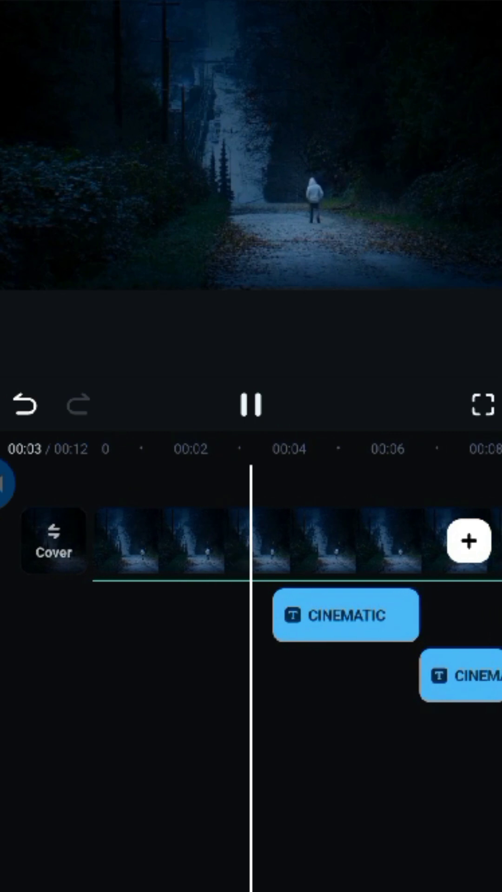
scroll(251, 538, up, 3)
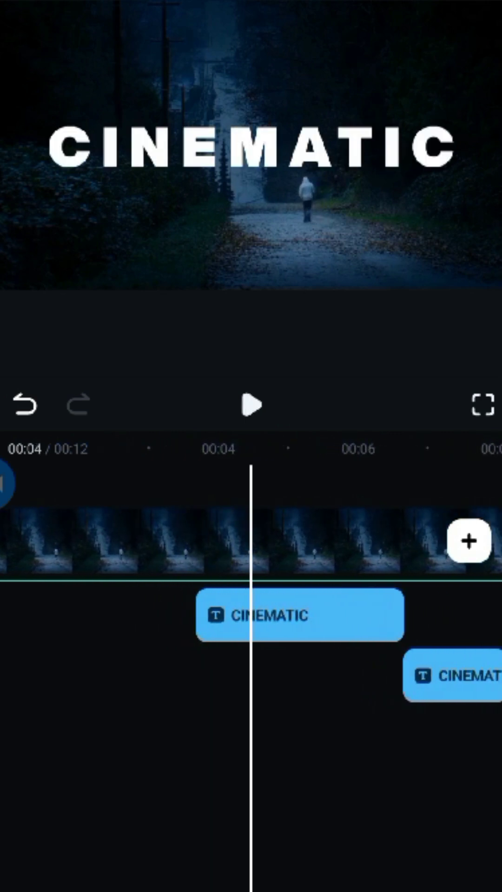
drag(300, 615, 347, 615)
drag(185, 539, 267, 539)
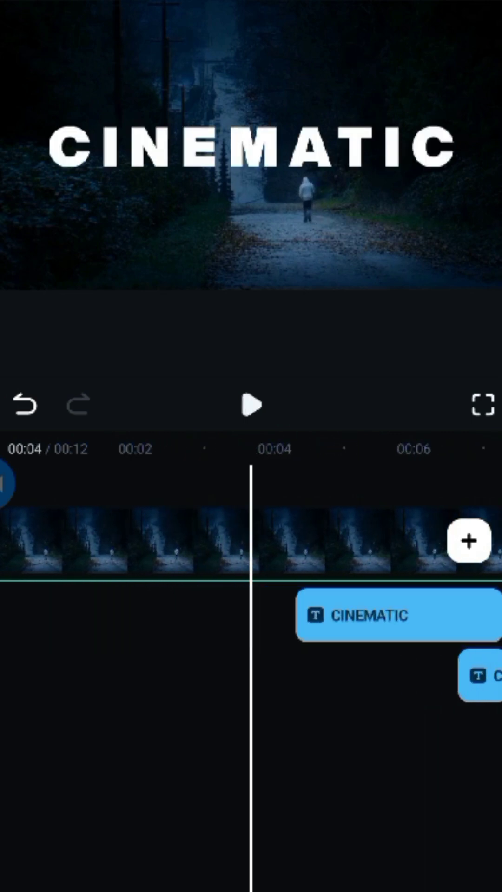
click(251, 405)
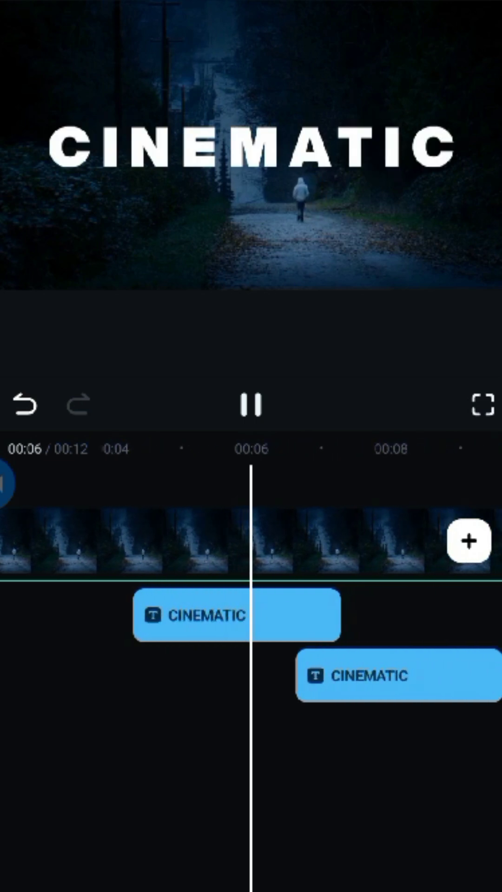
scroll(251, 539, up, 2)
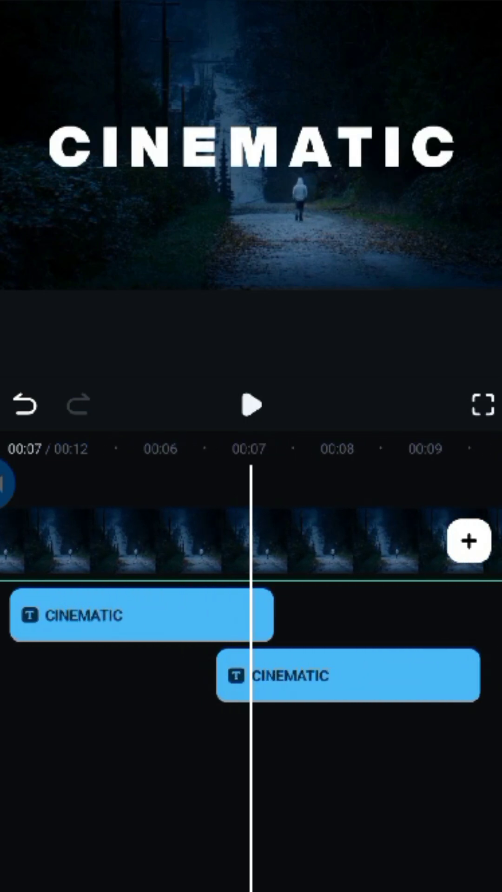
drag(325, 675, 371, 675)
- Review the first CINEMATIC title around 00:05–00:07, then return the playhead to the start
click(139, 616)
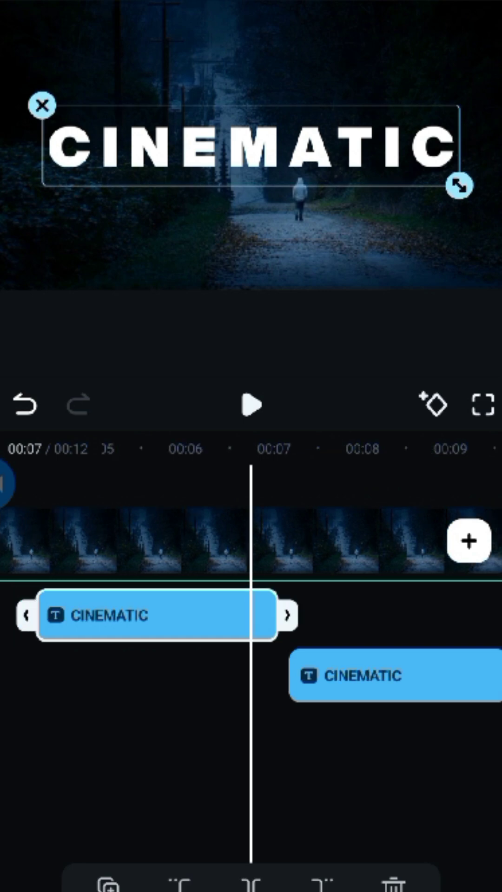
drag(186, 539, 255, 539)
click(251, 405)
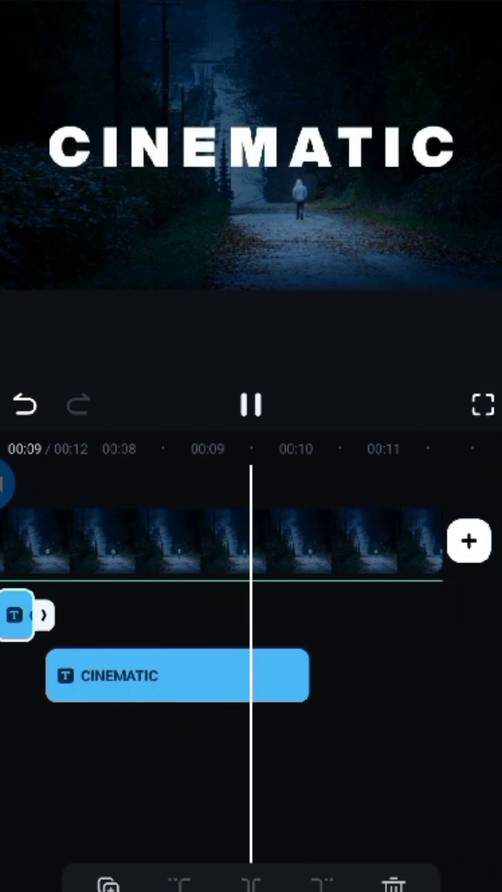
click(251, 405)
drag(186, 538, 311, 539)
click(140, 767)
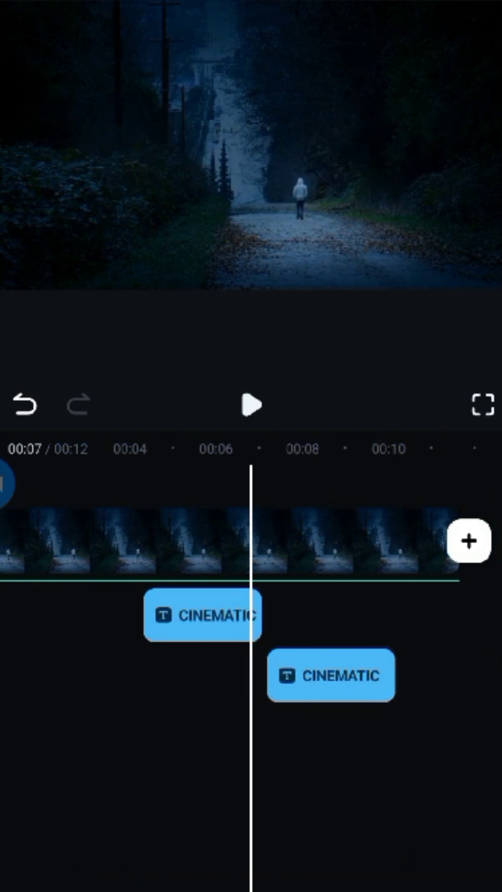
drag(186, 539, 285, 539)
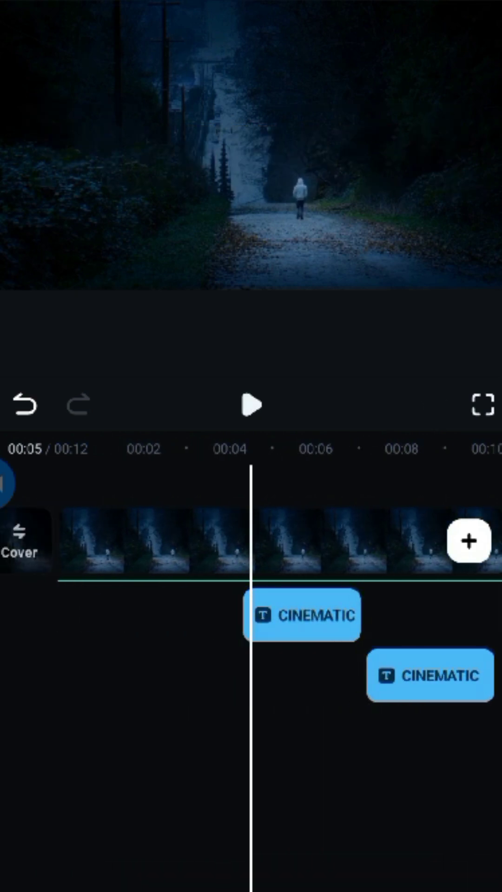
drag(186, 539, 400, 539)
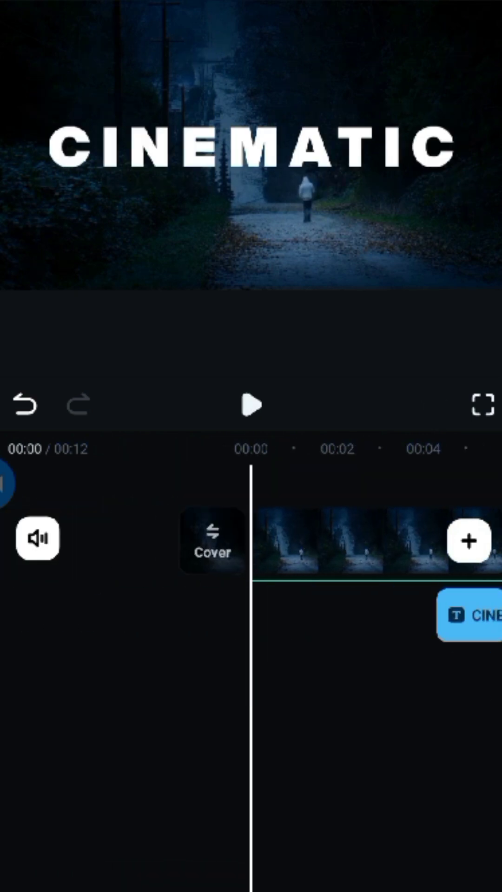